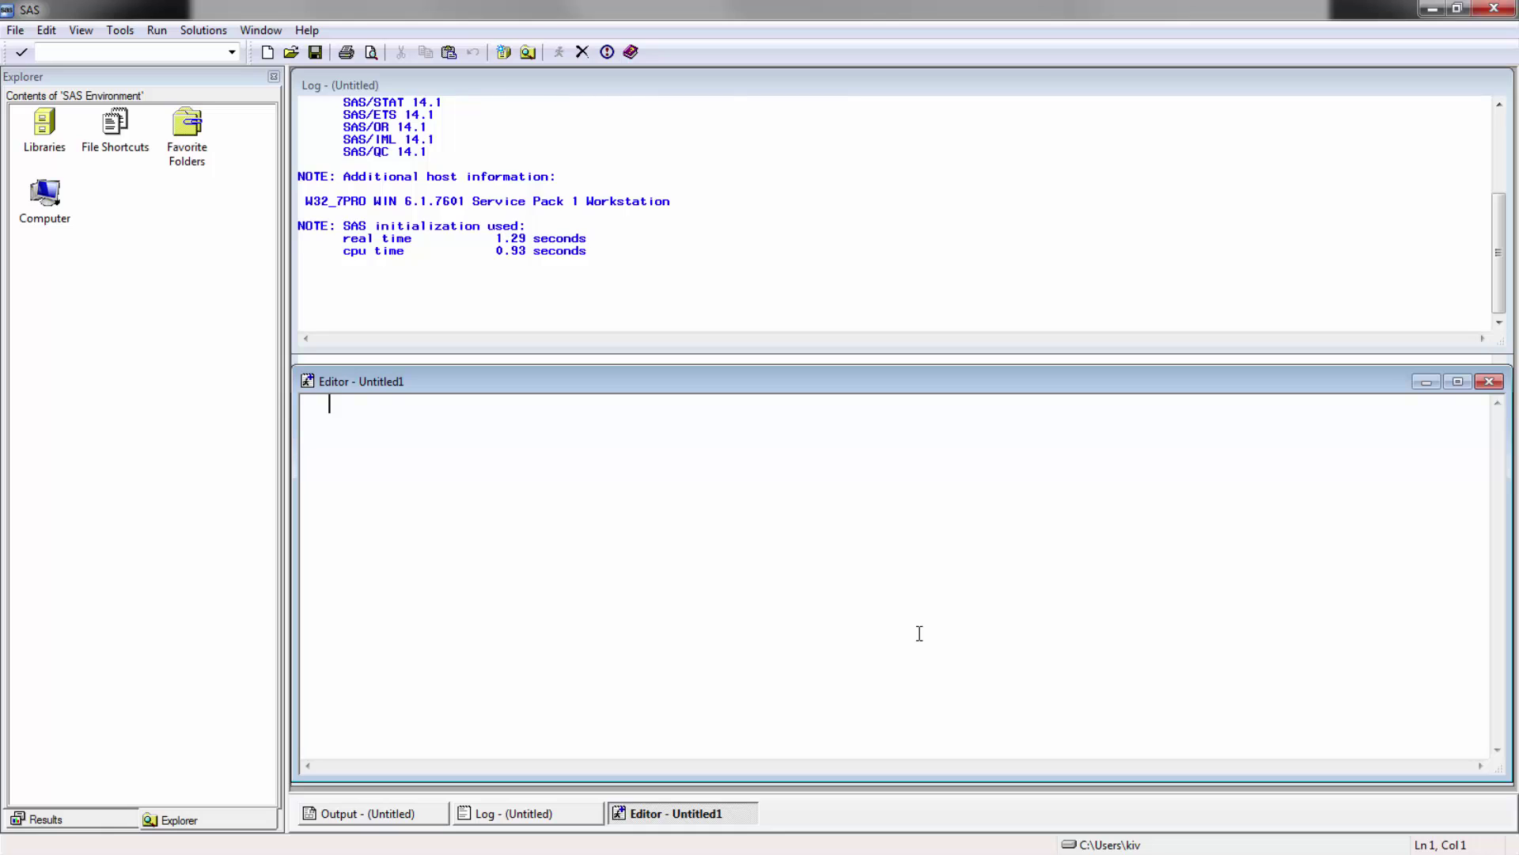
# Write the statement ODS GRAPHICS ON / WIDTH=1000 IMAGEMAP=ON; in the editor
pyautogui.write('ods')
pyautogui.press('BackSpace')
pyautogui.press('BackSpace')
pyautogui.press('BackSpace')
pyautogui.write('ODS GRAPHICS ON / WIDTH=1000')
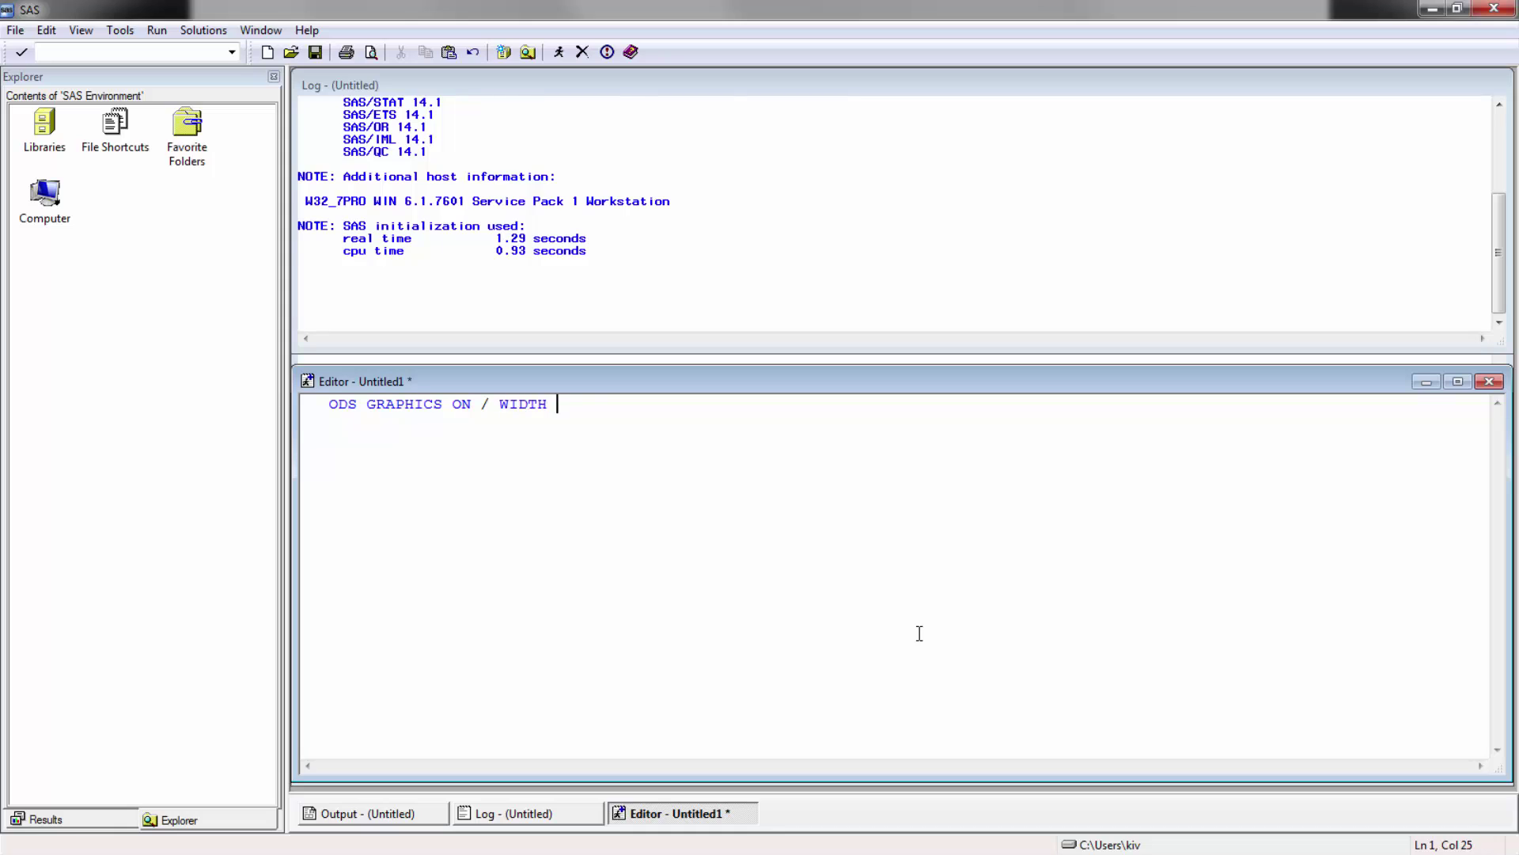
pyautogui.press('BackSpace')
pyautogui.write('=1000 IMAGEMAP=ON')
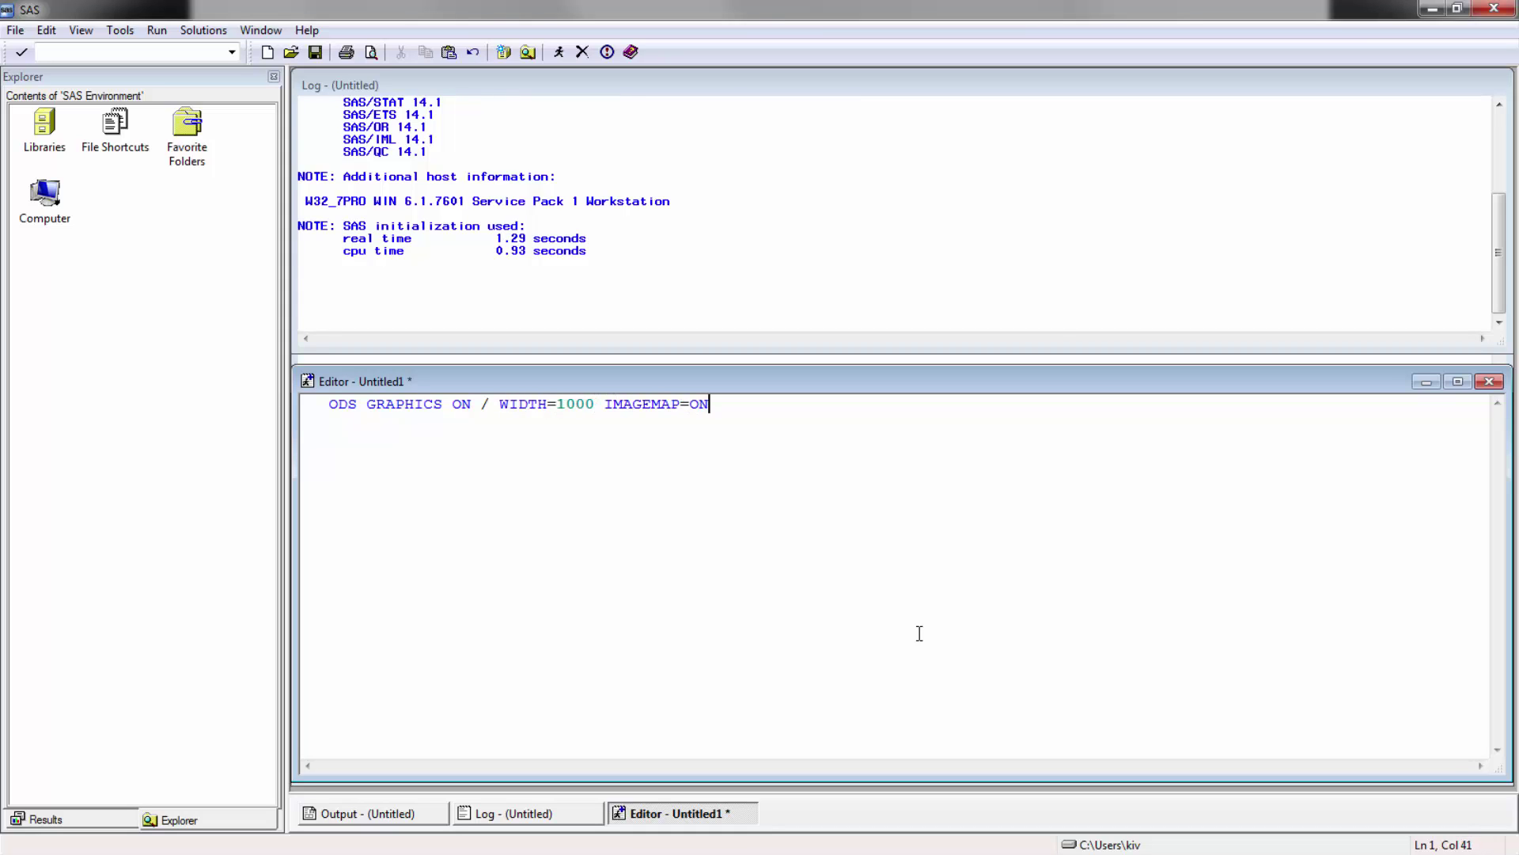
pyautogui.write(';')
pyautogui.press('Return')
# Add PROC SGSCATTER DATA=SASHELP.CARS with PLOT MSRP*HORSEPOWER / REG; RUN;, and select all code
pyautogui.write('PROC')
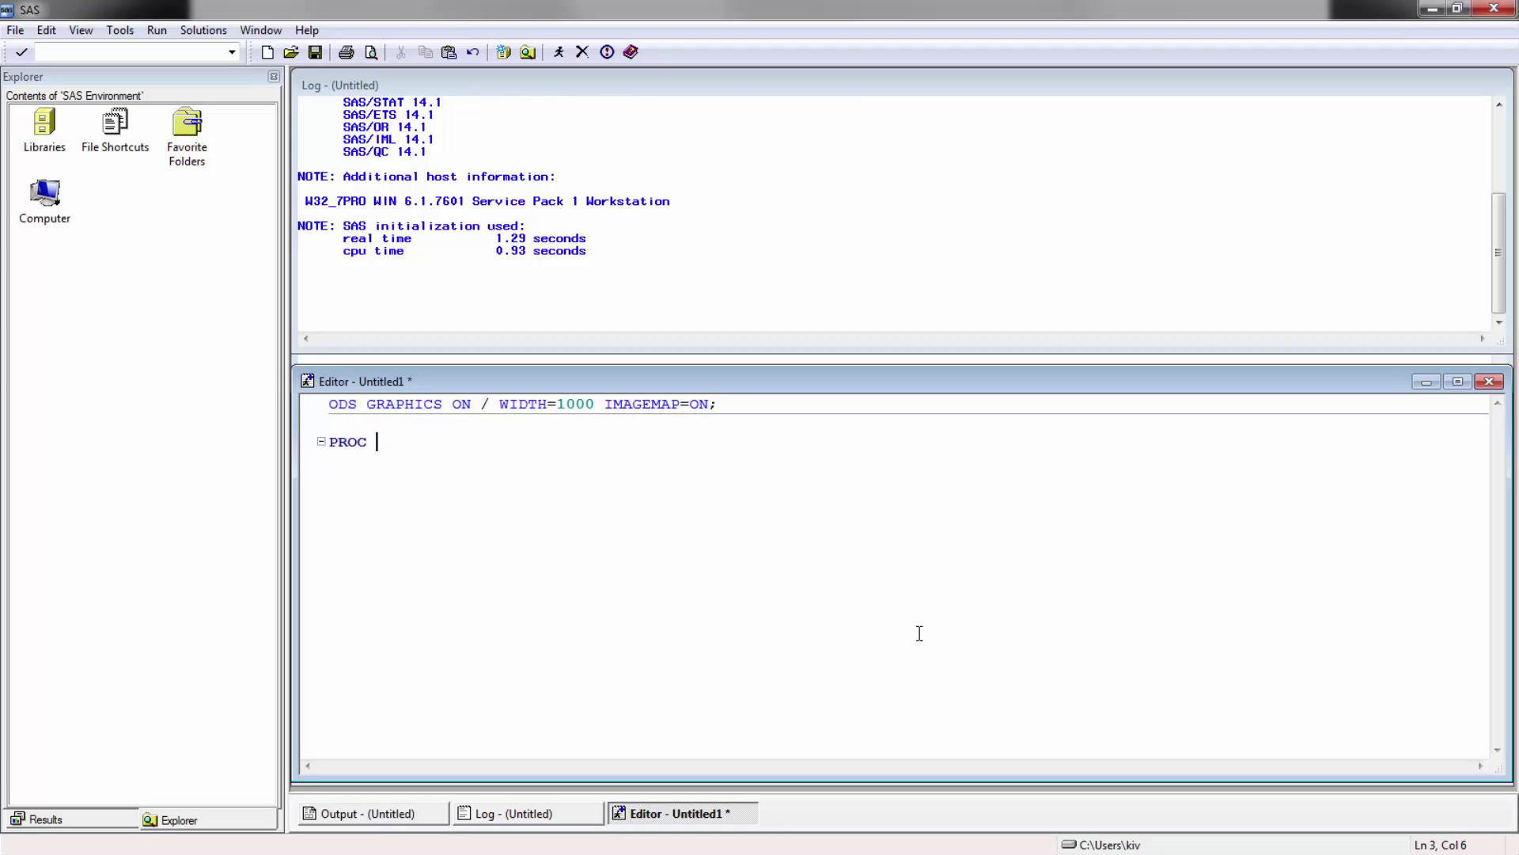
pyautogui.write(' SGSCATTER D')
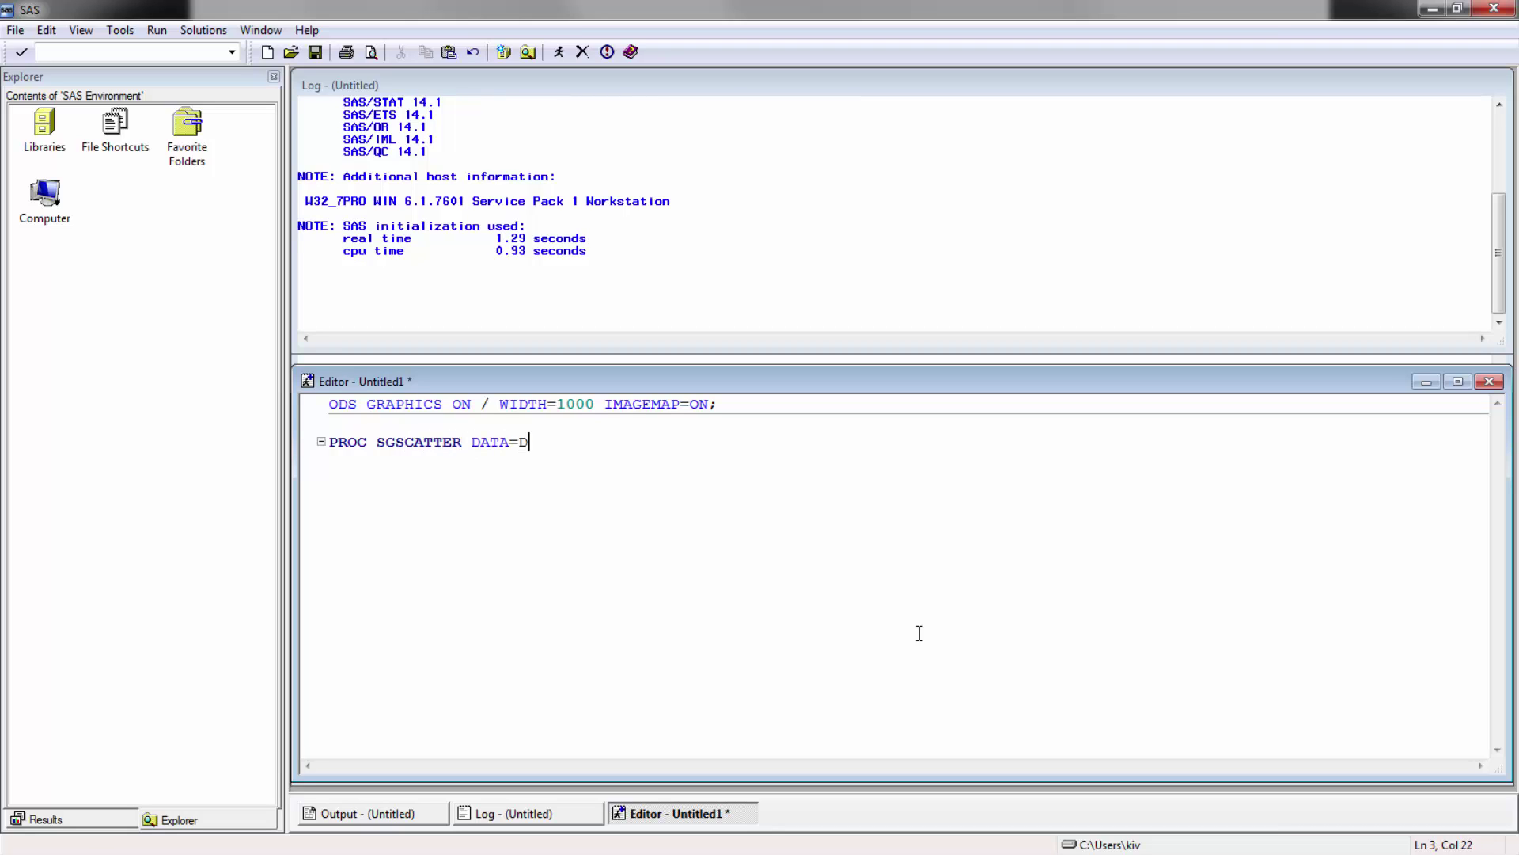
pyautogui.write('ATA=SASHELP.CAR')
pyautogui.write('S;     P')
pyautogui.write('LOT ')
pyautogui.write('MSRP')
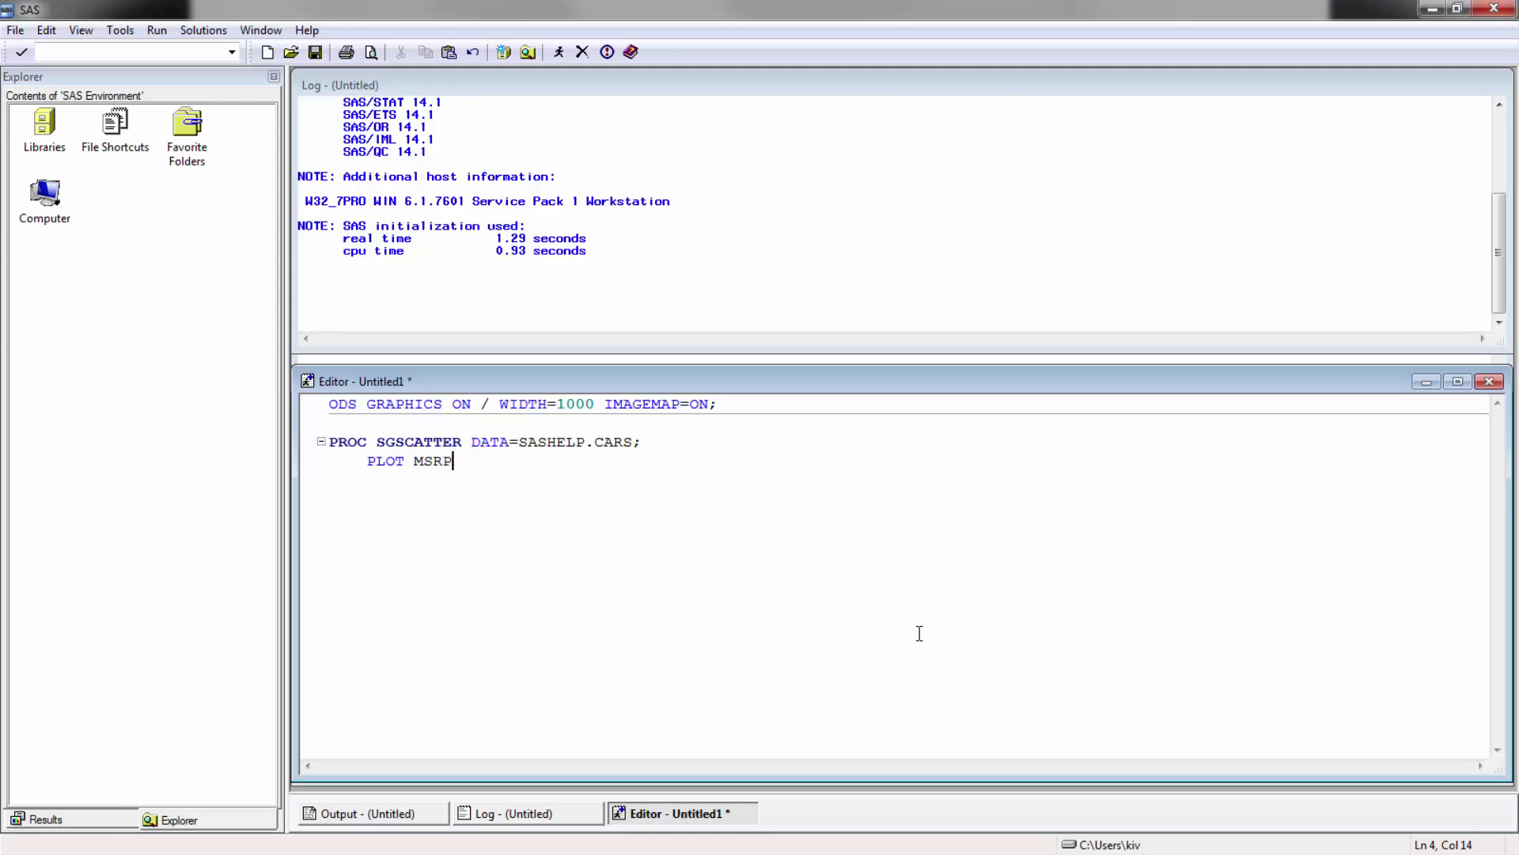
pyautogui.write('*HORSEPOWER  / REG;')
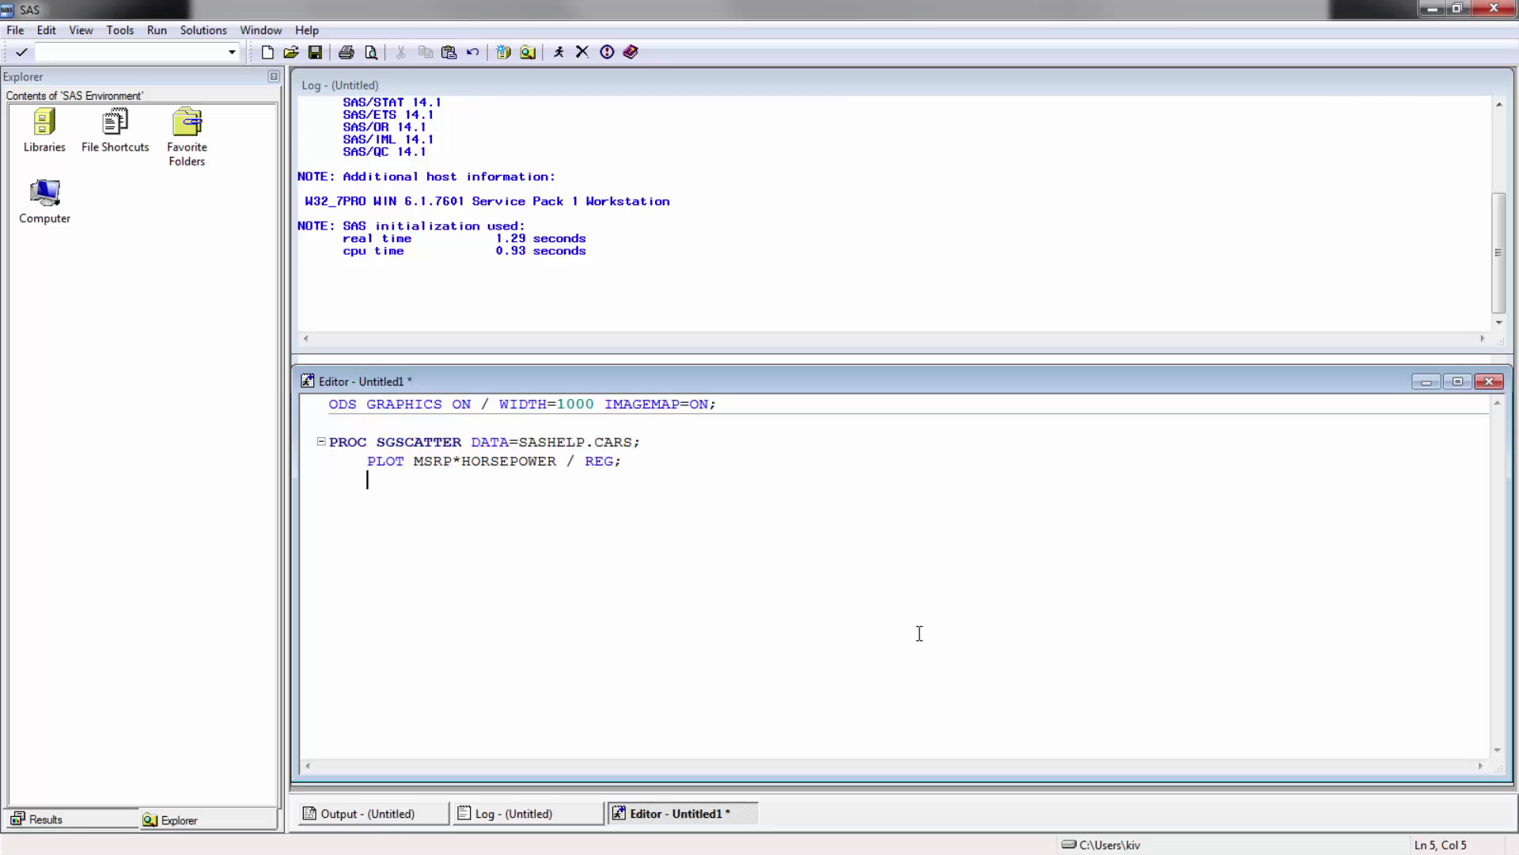
pyautogui.press('BackSpace')
pyautogui.write('RUN;')
pyautogui.hotkey('ctrl', 'a')
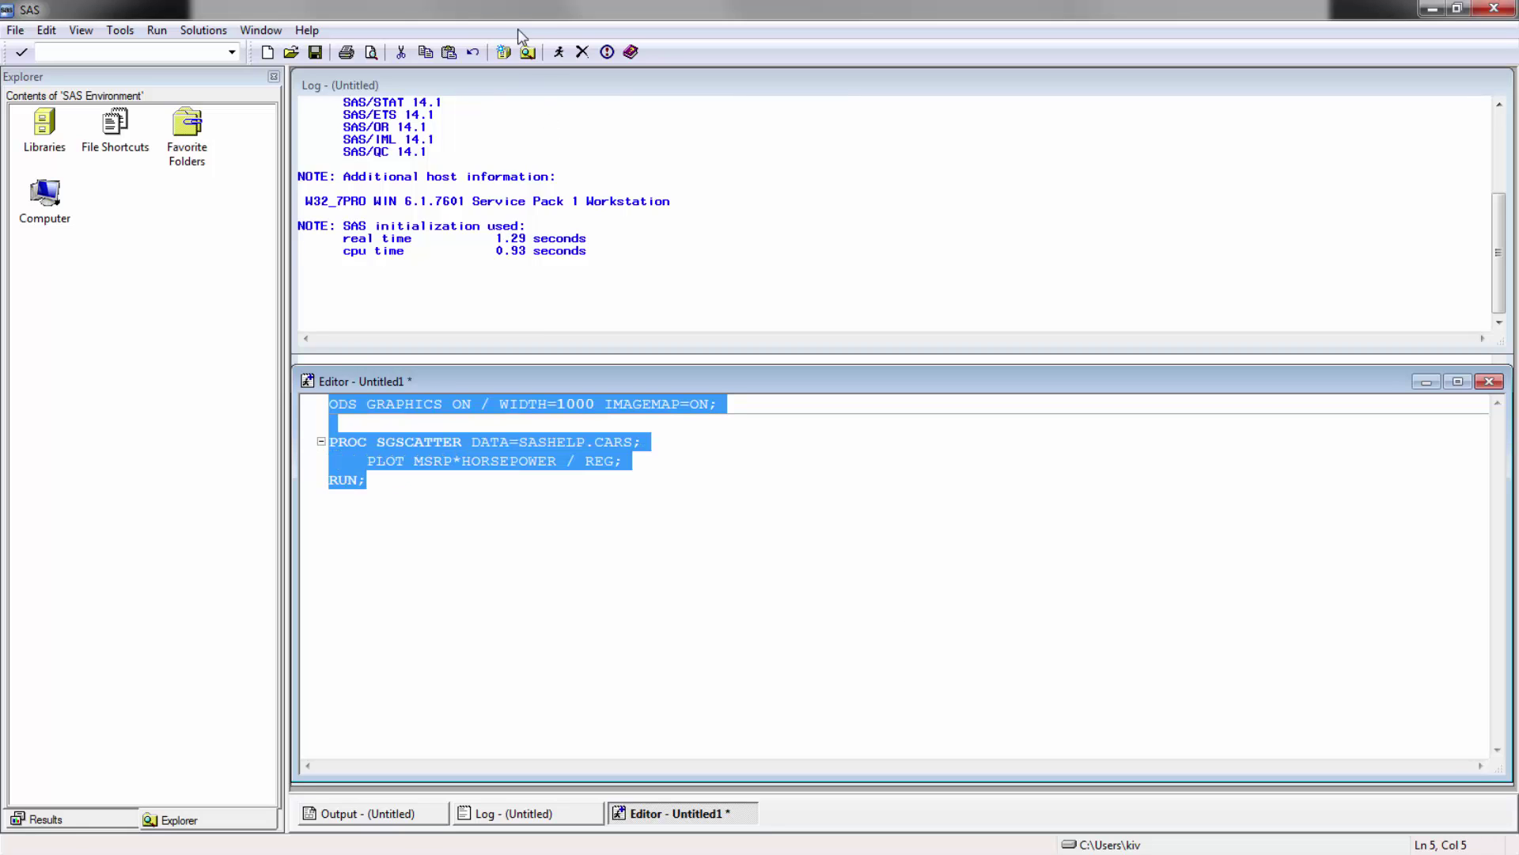
# Run the scatter plot program, close its Results Viewer output, and deselect the code
pyautogui.click(558, 52)
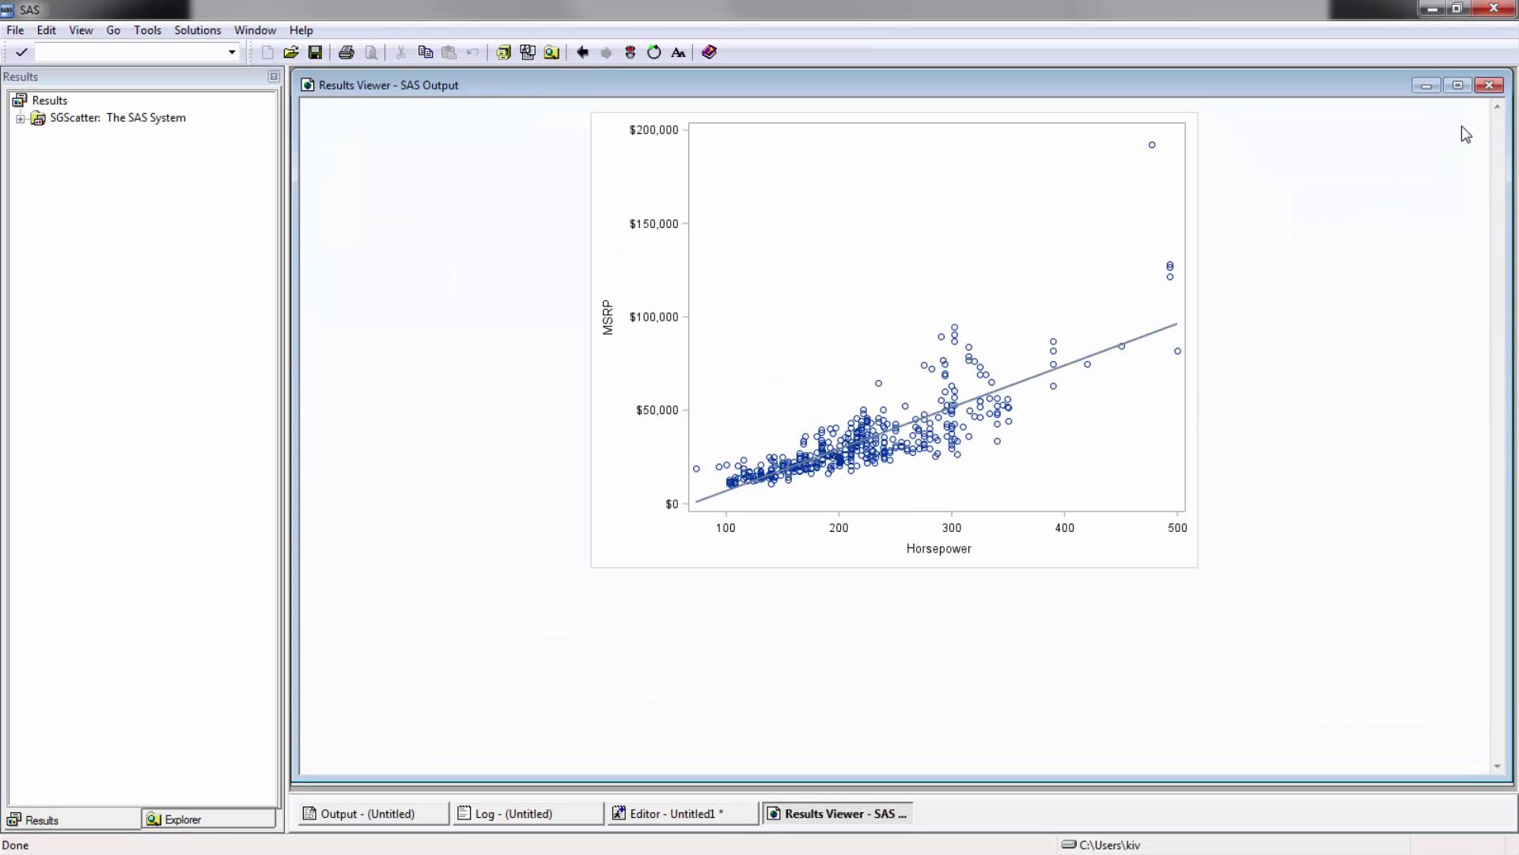
pyautogui.click(1488, 92)
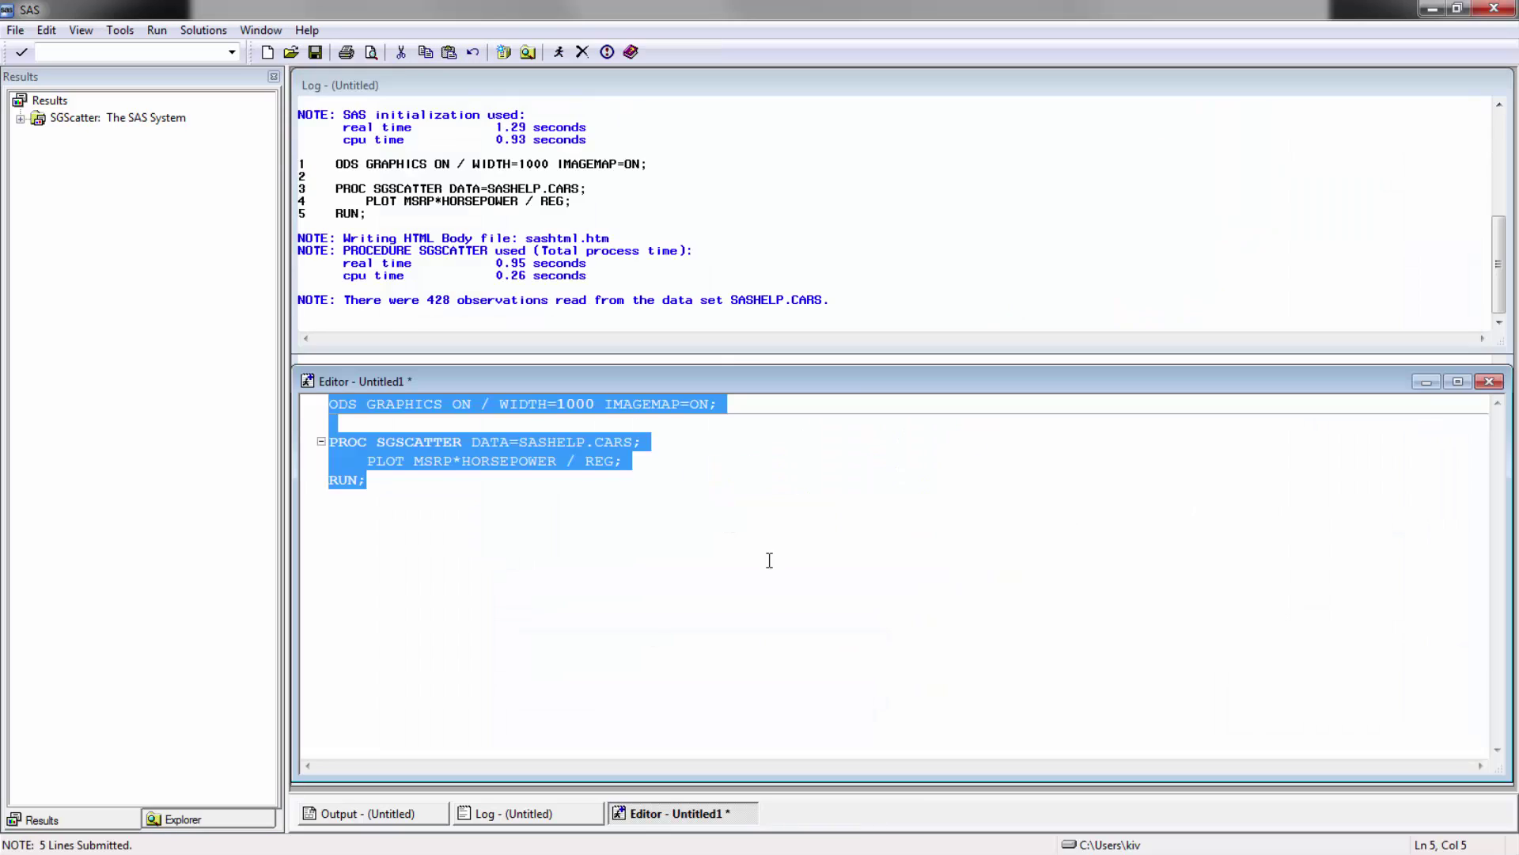
pyautogui.click(626, 639)
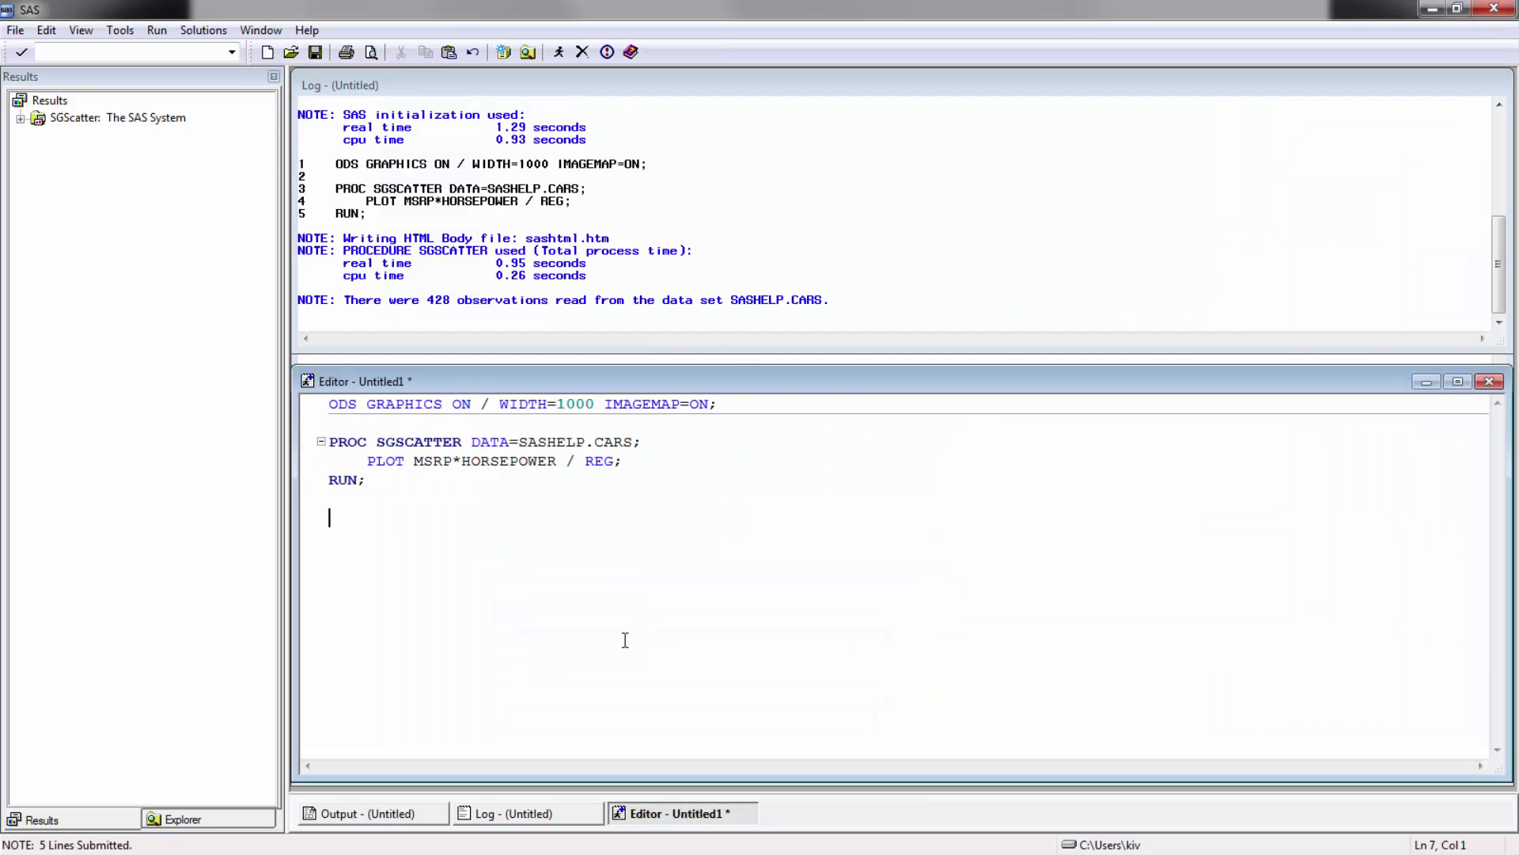
# Write PROC CORR DATA=SASHELP.SHOES PLOTS=MATRIX(NVAR=ALL HISTOGRAM); VAR _NUMERIC_; RUN; and select it
pyautogui.write('PROC ')
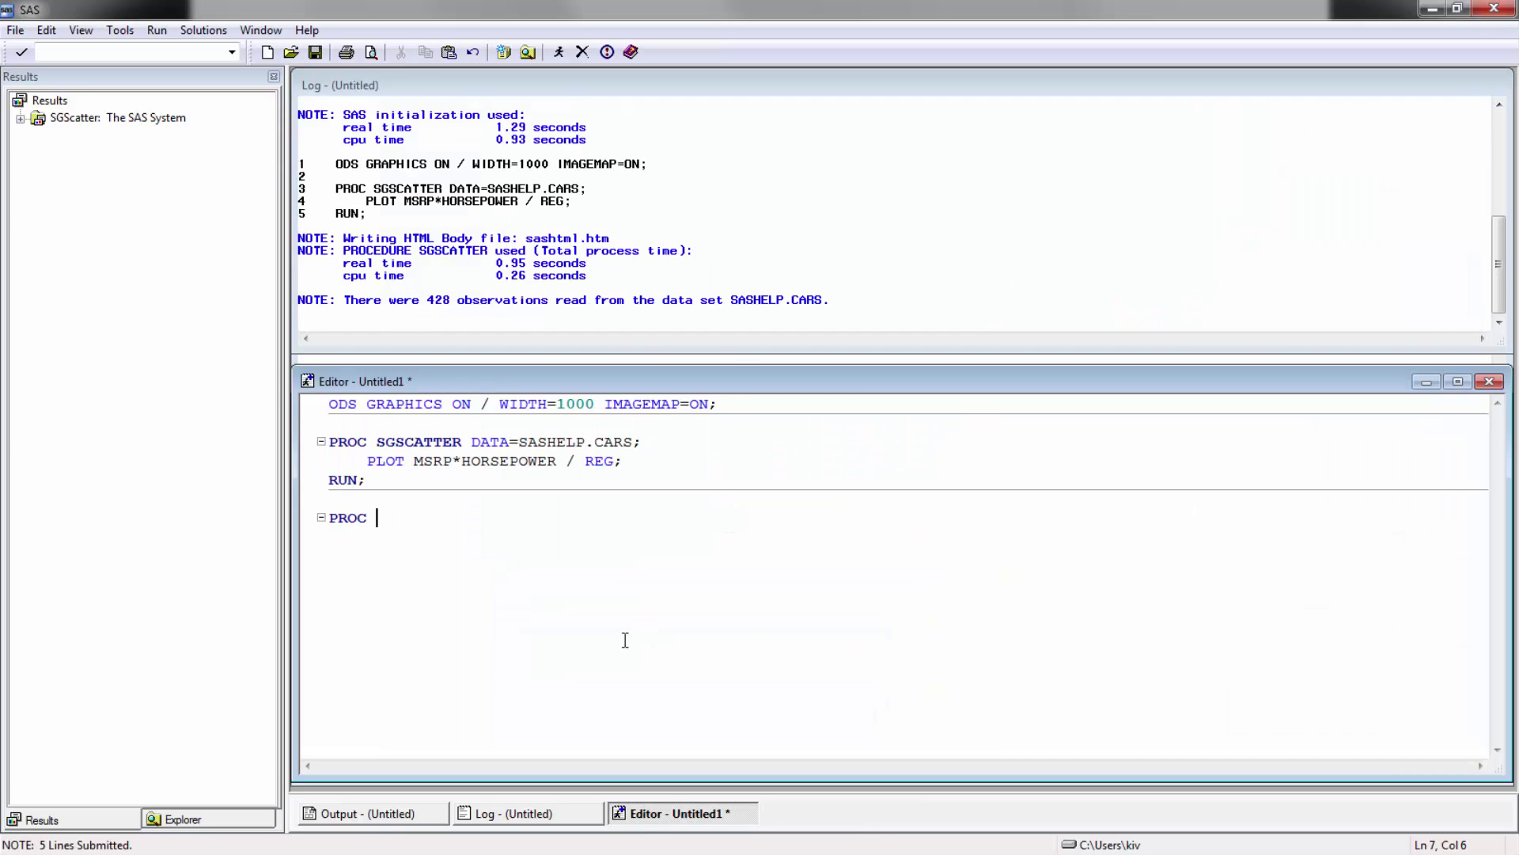
pyautogui.write('CORR DATA=H')
pyautogui.write('ELP')
pyautogui.press('BackSpace')
pyautogui.press('BackSpace')
pyautogui.press('BackSpace')
pyautogui.press('BackSpace')
pyautogui.write('SASHELP.SHOES')
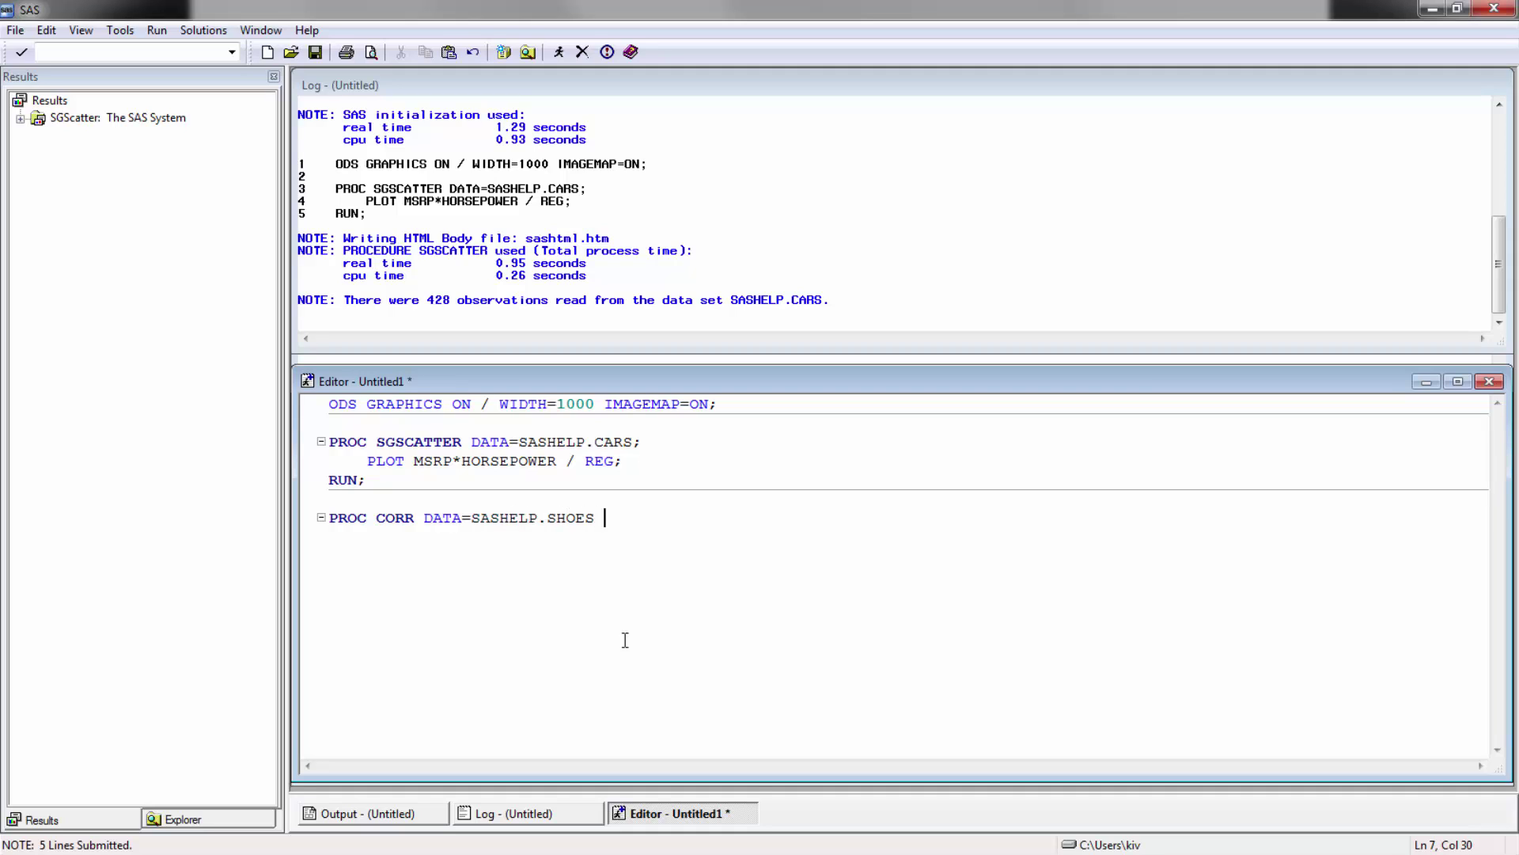
pyautogui.write(' PLOTS=MATRIX(NVAR=ALL HISTOG')
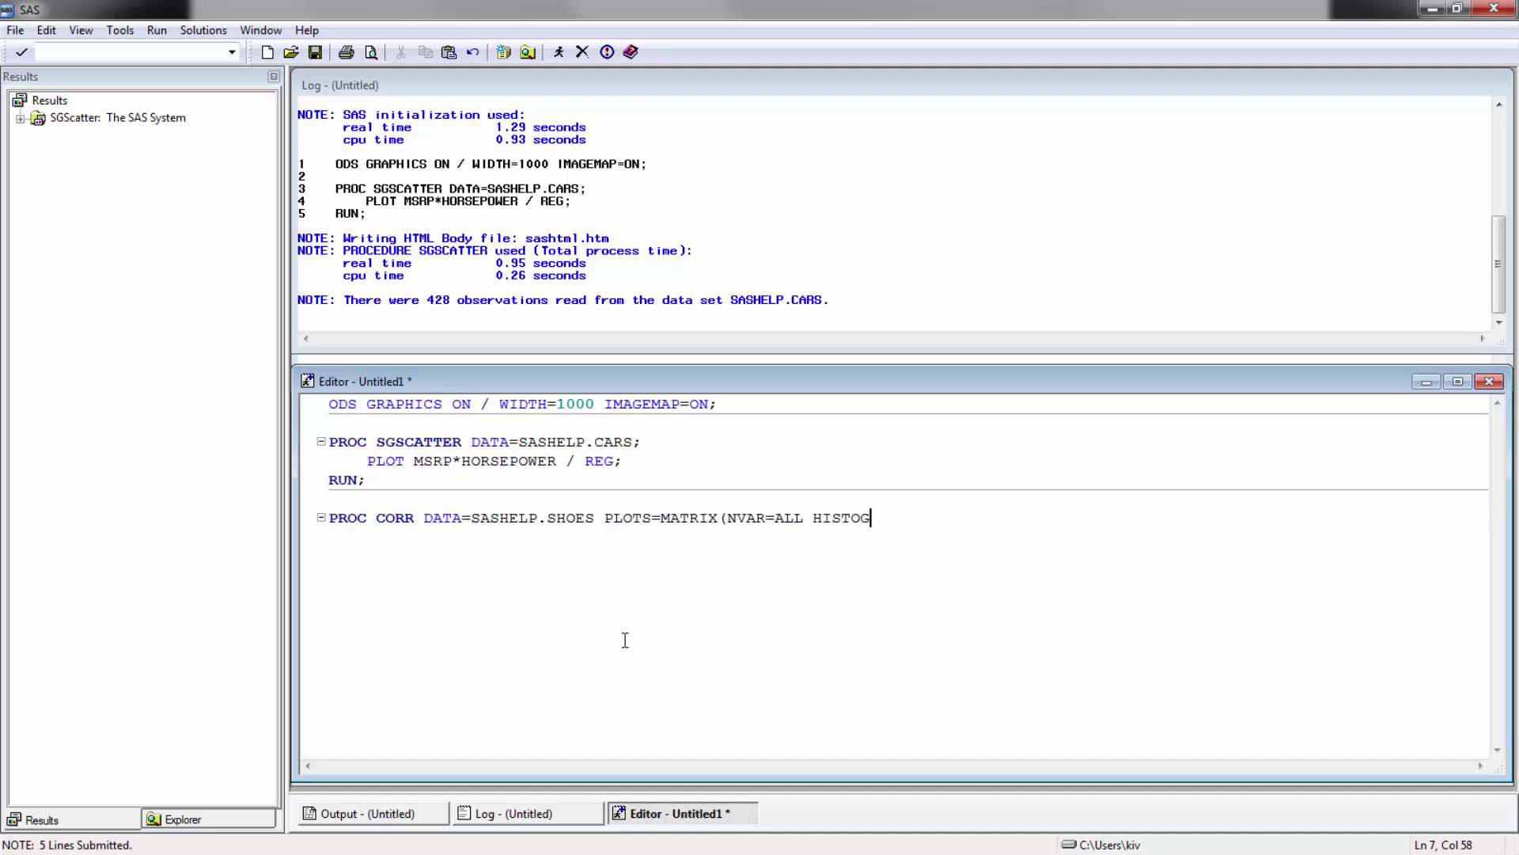
pyautogui.write('RAM);')
pyautogui.press('Return')
pyautogui.write('VAR _NUMERIC_;')
pyautogui.press('Return')
pyautogui.press('BackSpace')
pyautogui.write('RUN;')
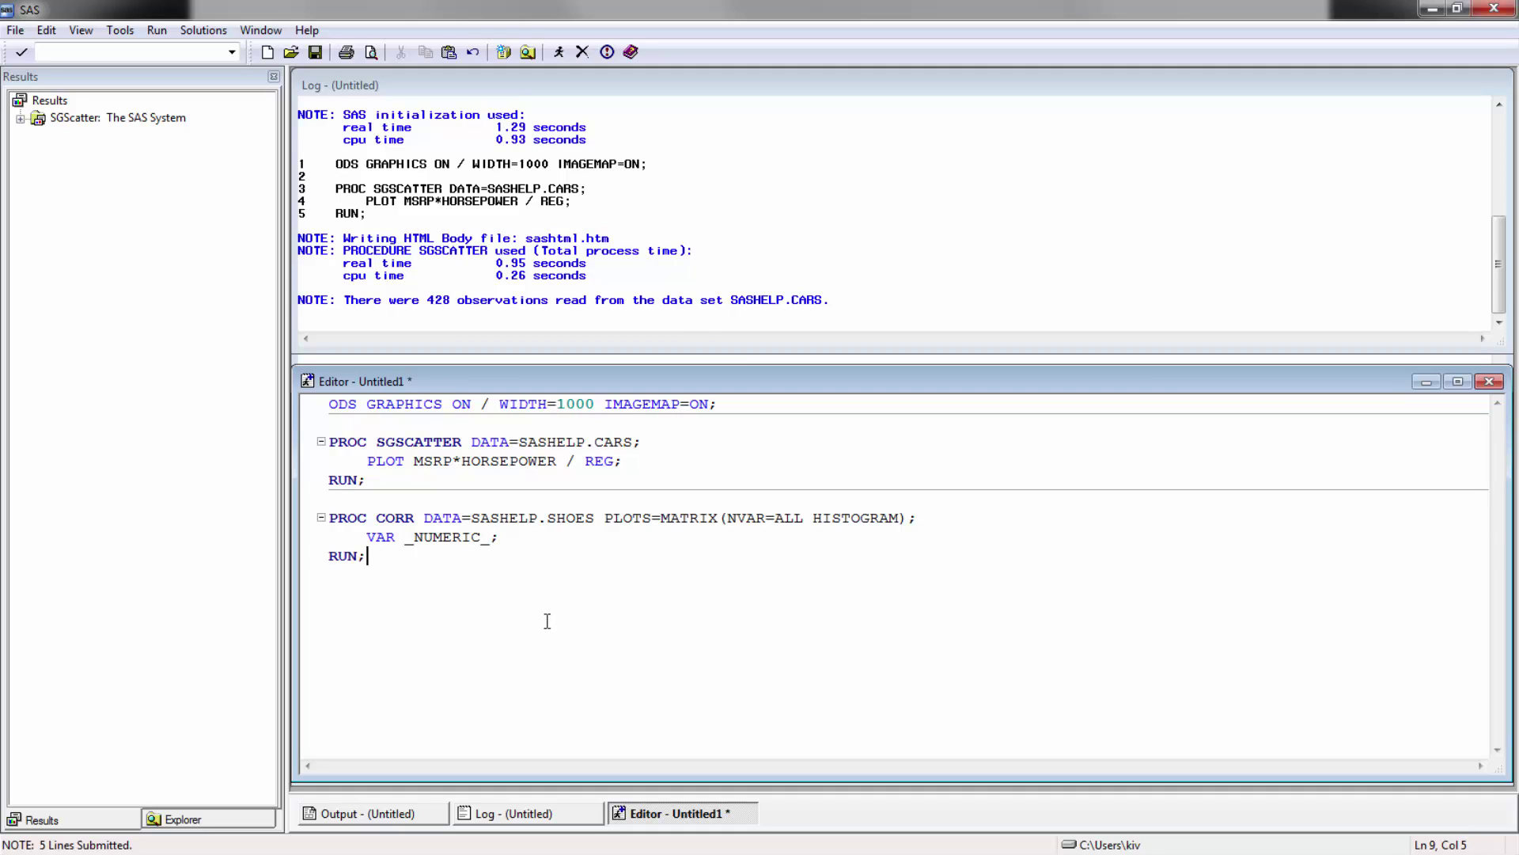
pyautogui.hotkey('shift', 'Left')
pyautogui.hotkey('shift', 'Left')
pyautogui.hotkey('shift', 'Left')
pyautogui.hotkey('shift', 'Left')
pyautogui.hotkey('shift', 'Up')
pyautogui.hotkey('shift', 'Up')
# Run the PROC CORR block, browse the Stores/Sales/Inventory/Returns correlations and matrix, then close the output
pyautogui.click(557, 53)
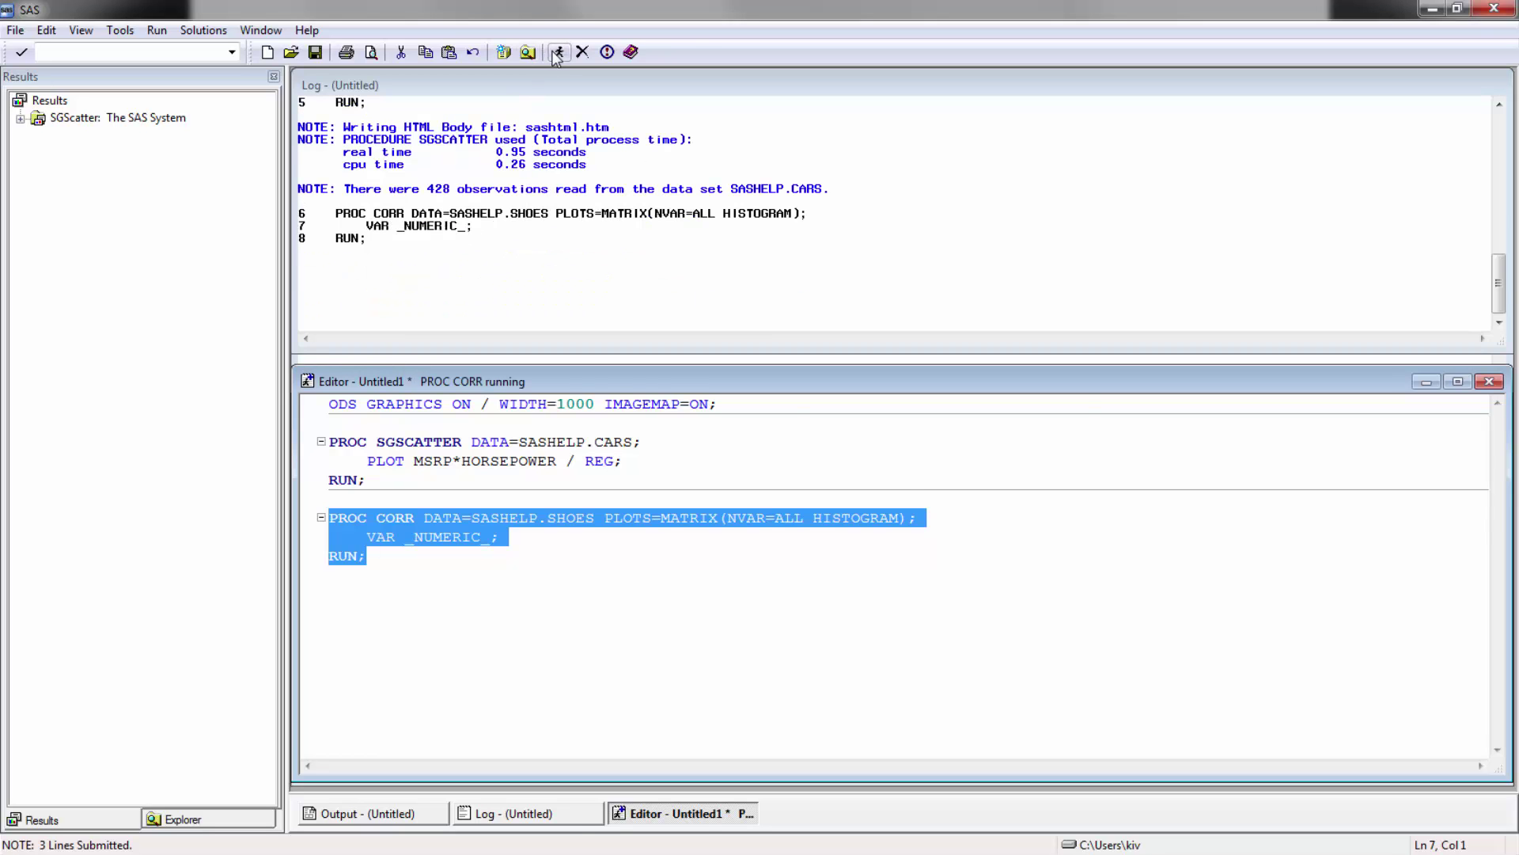
pyautogui.scroll(12, 1065, 434)
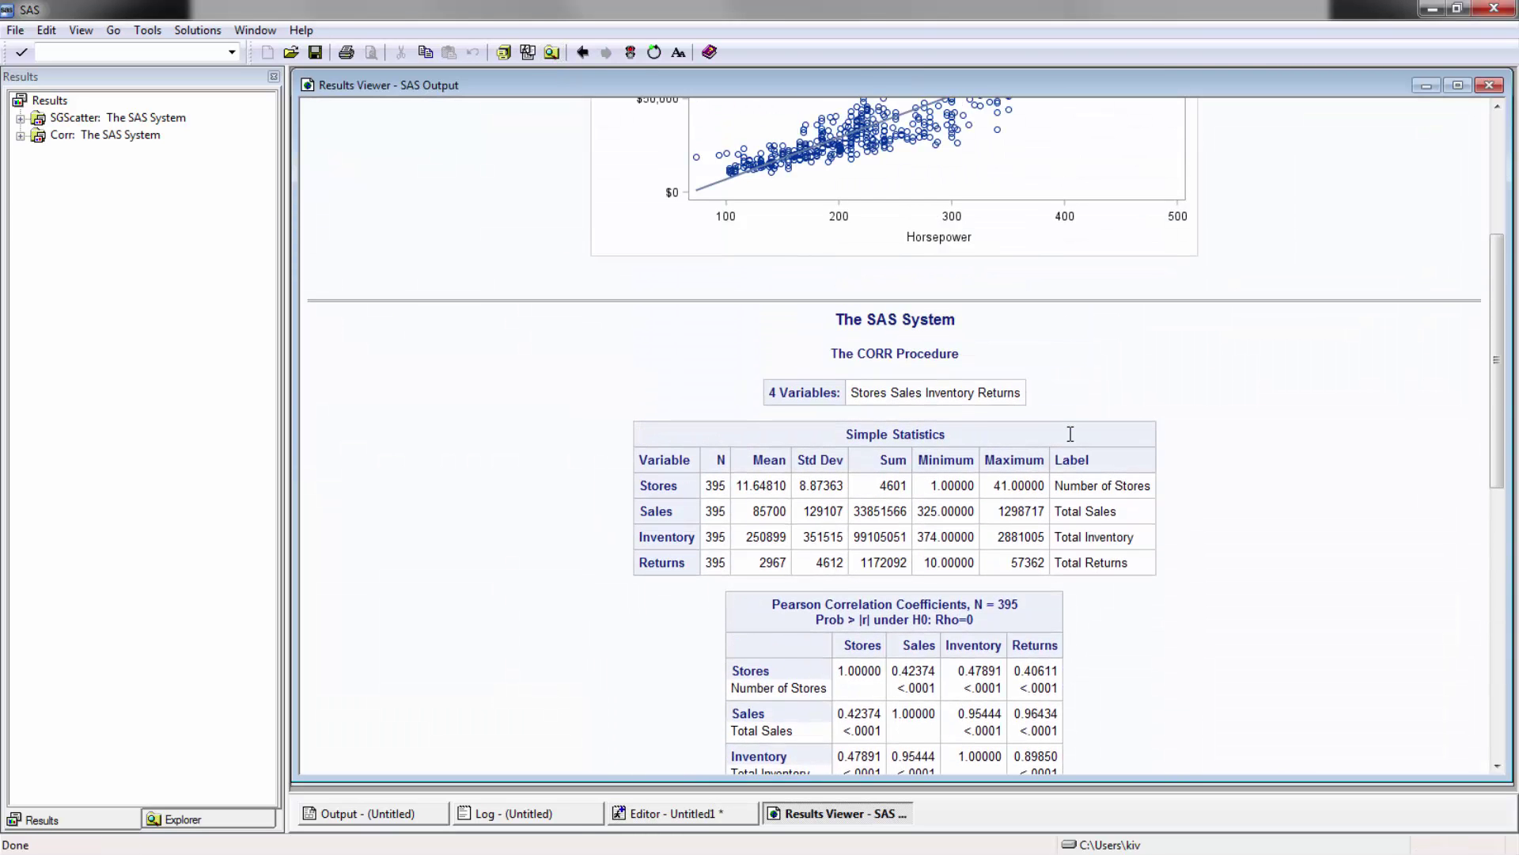
pyautogui.scroll(-4, 1070, 434)
pyautogui.scroll(2, 1119, 306)
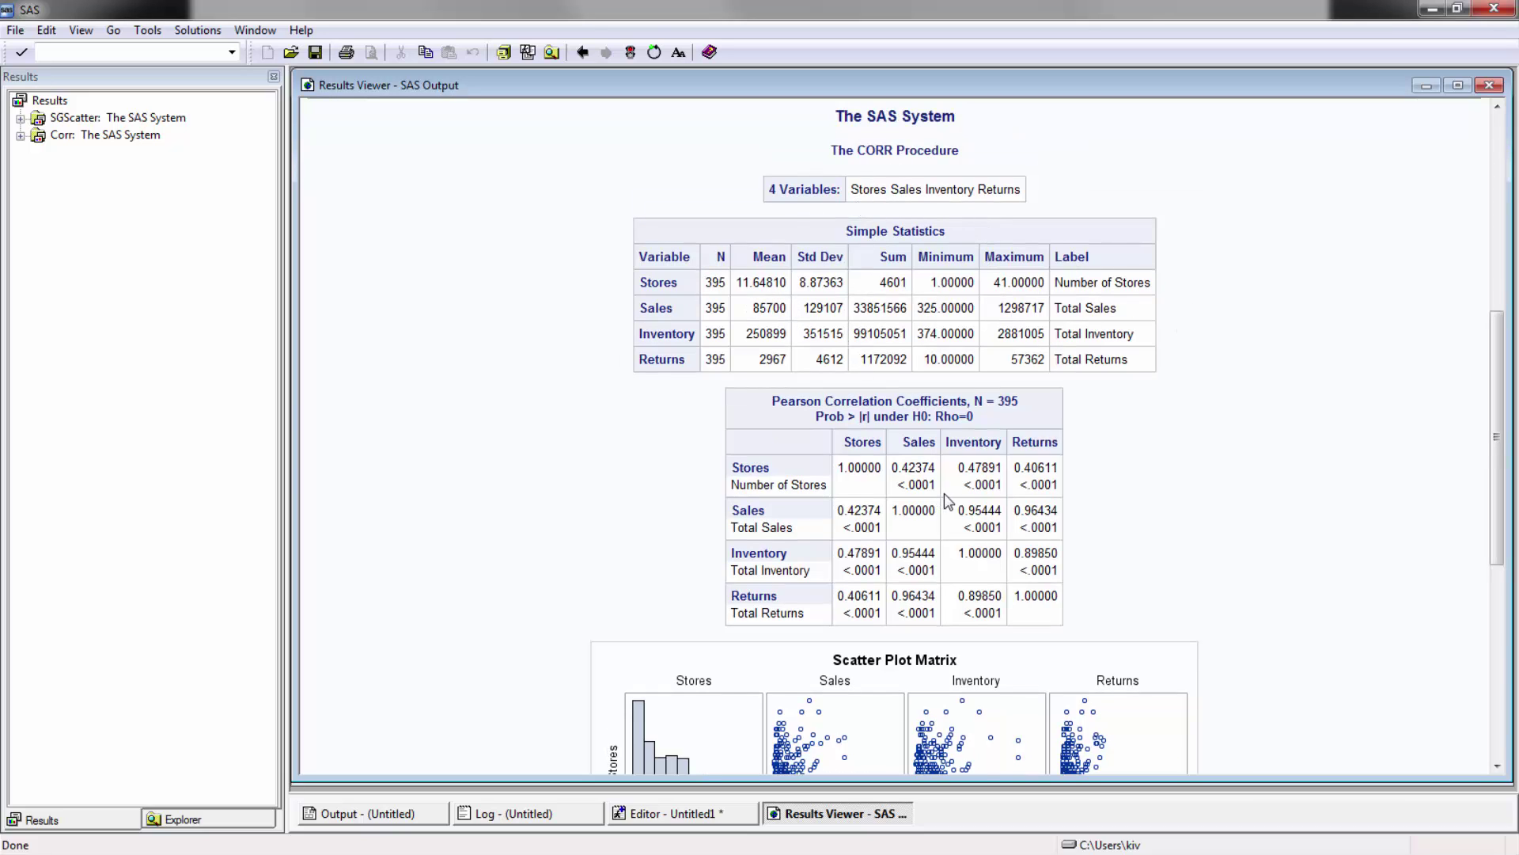
pyautogui.scroll(-3, 948, 500)
pyautogui.scroll(-2, 895, 392)
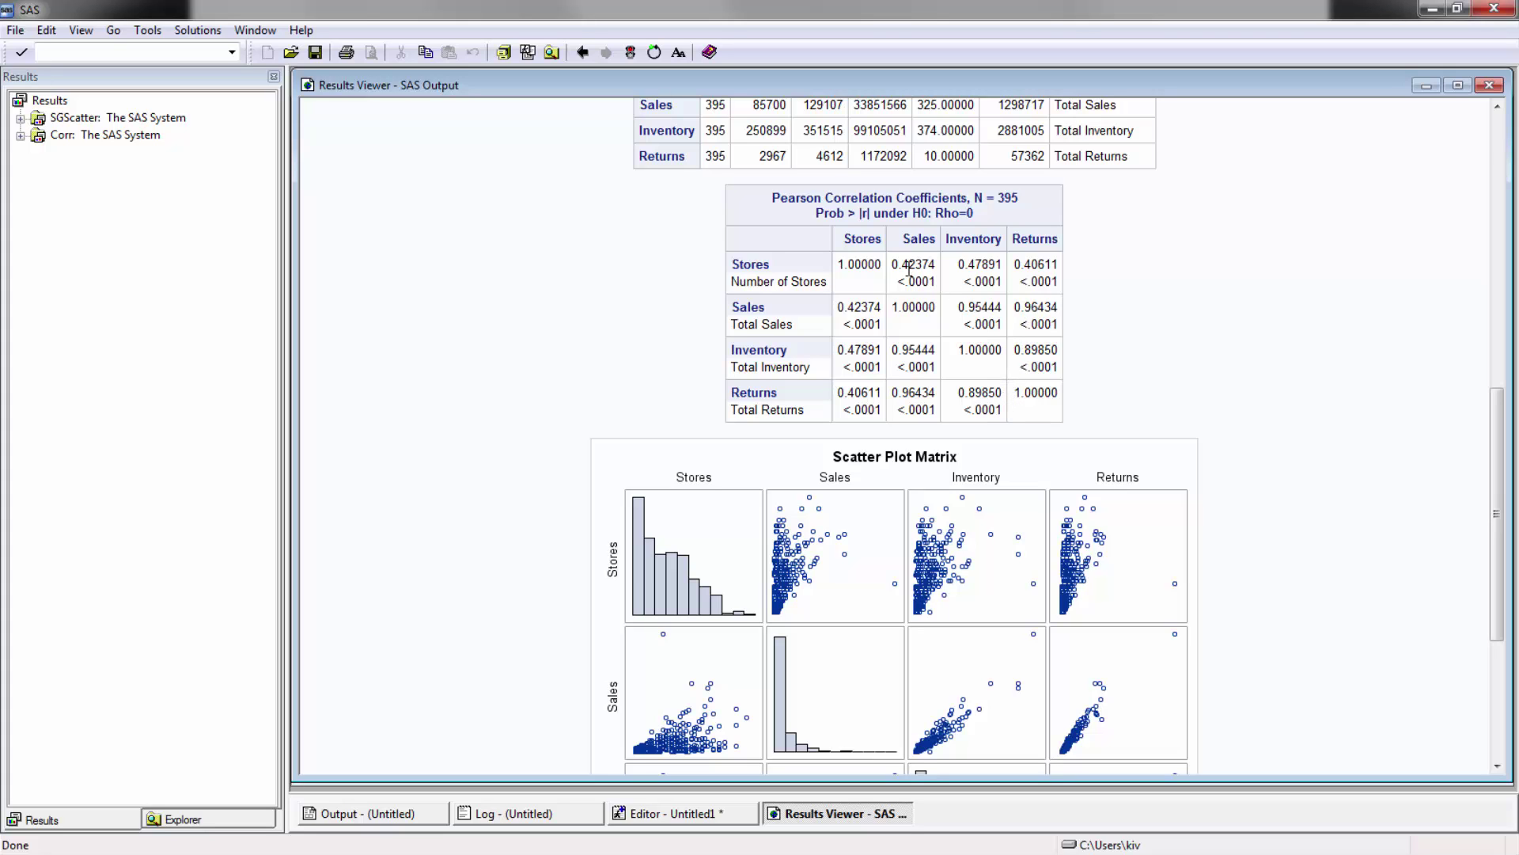
pyautogui.scroll(-3, 1032, 387)
pyautogui.scroll(4, 1033, 396)
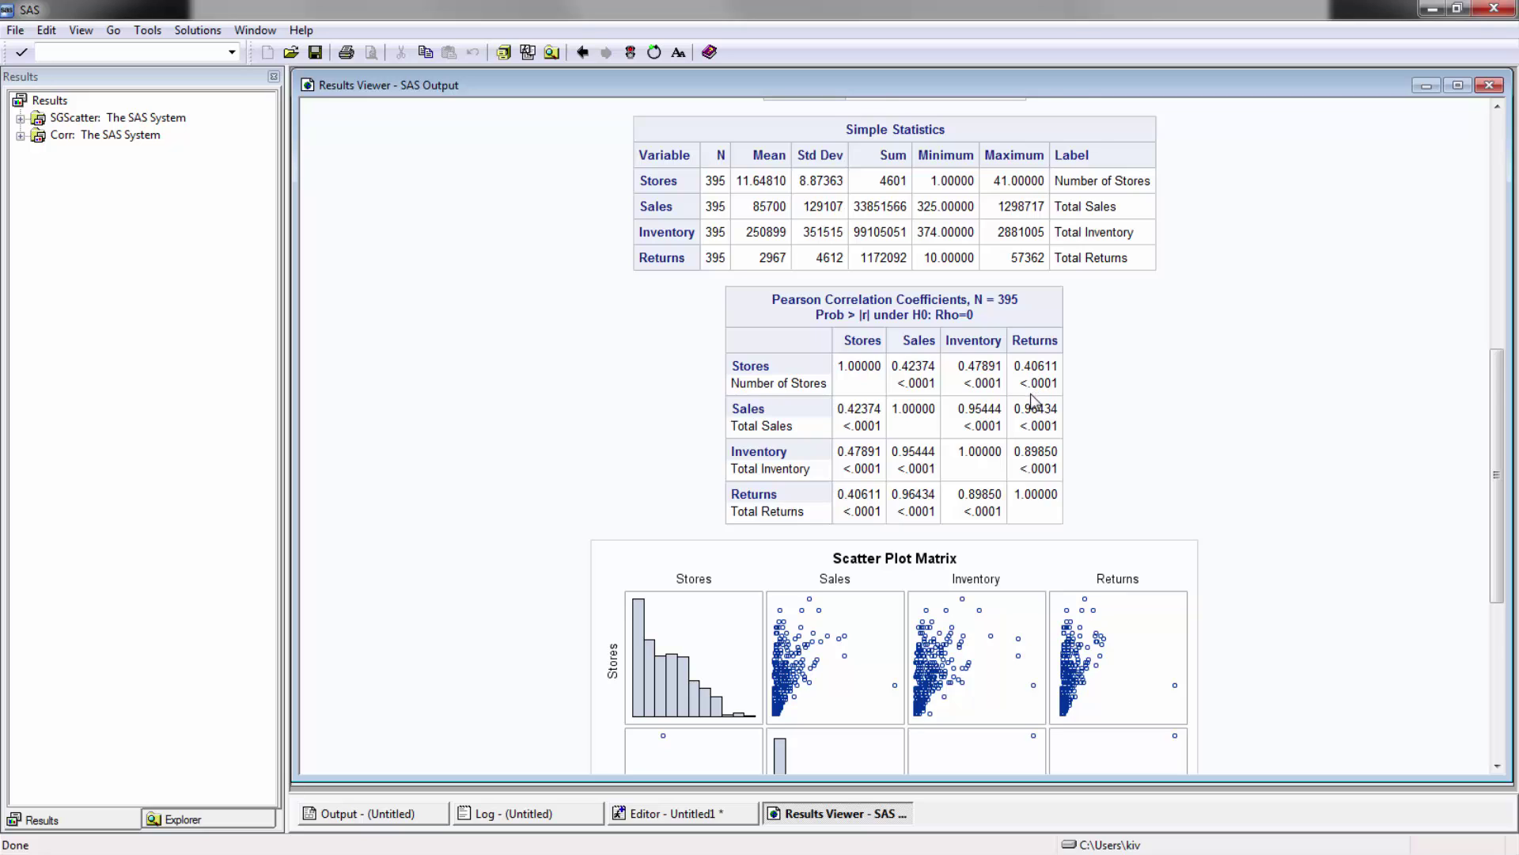
pyautogui.scroll(-3, 1035, 388)
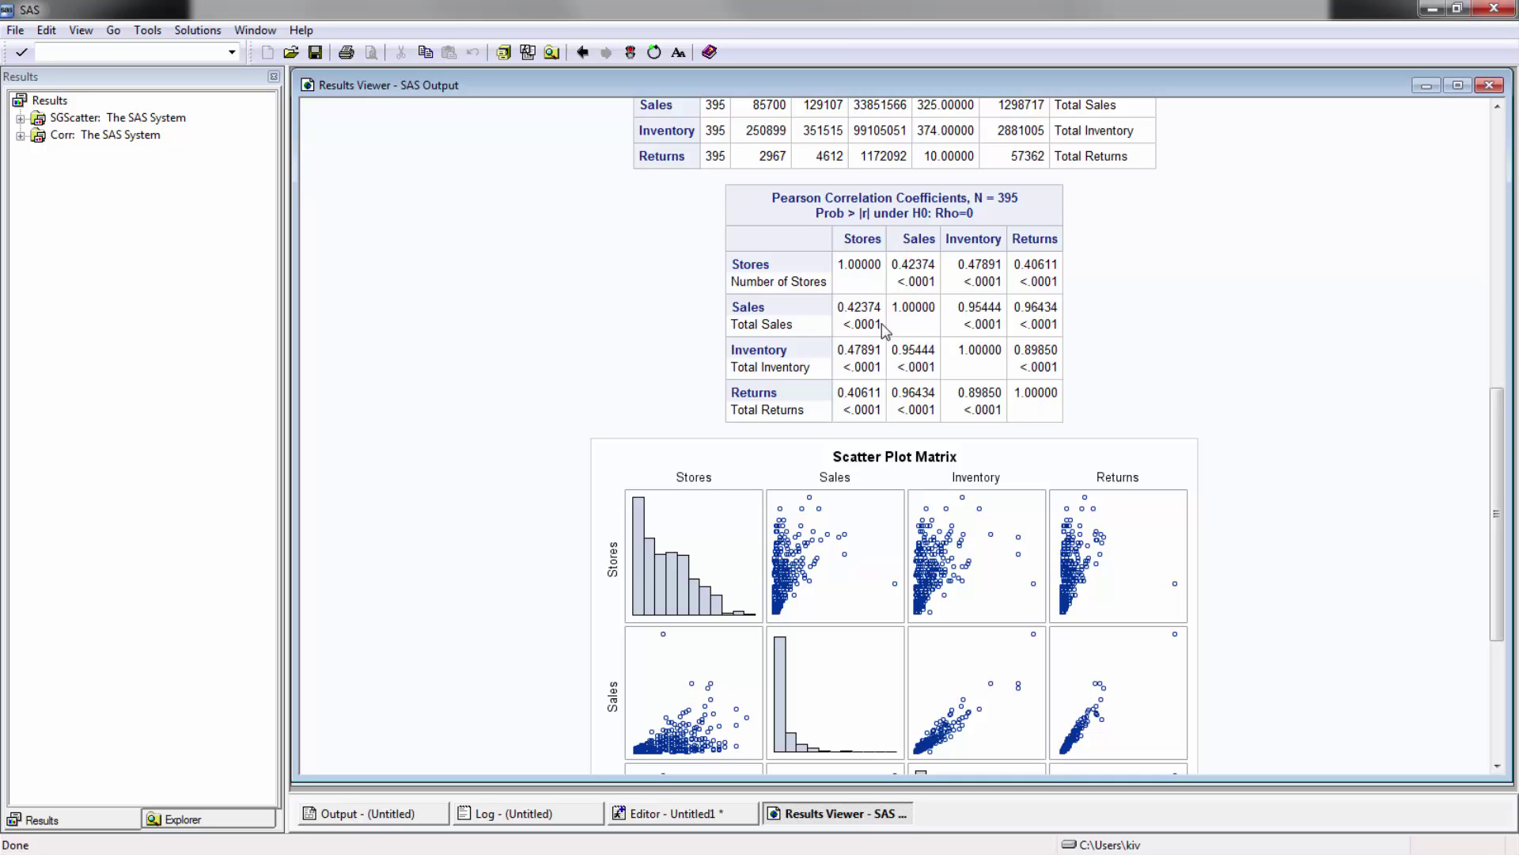
pyautogui.scroll(-5, 887, 356)
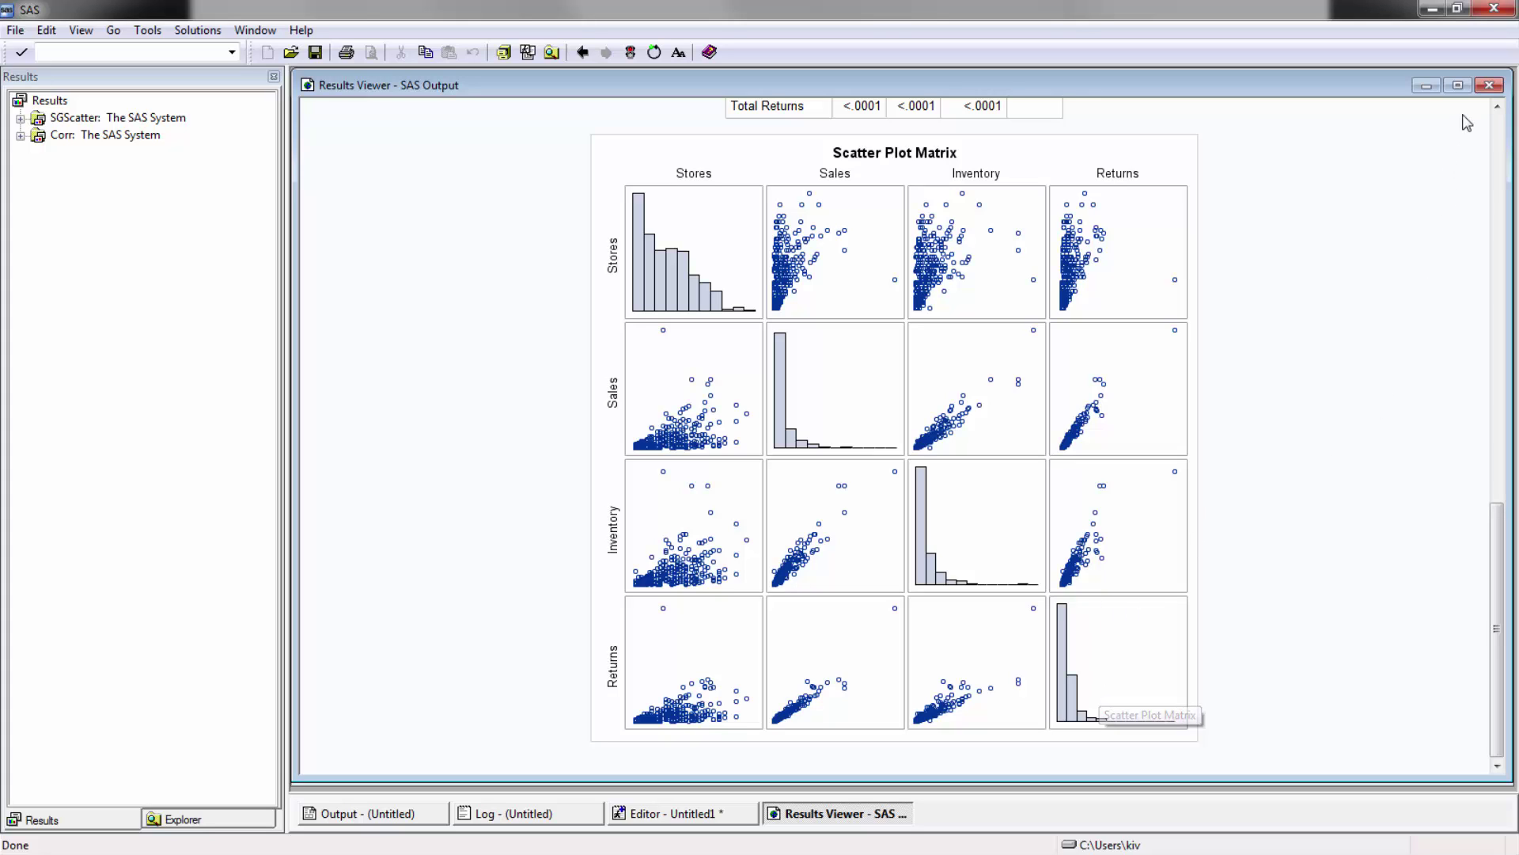
pyautogui.click(1489, 84)
# Create the SAS sample data sets from the Help menu's Getting Started option
pyautogui.click(503, 619)
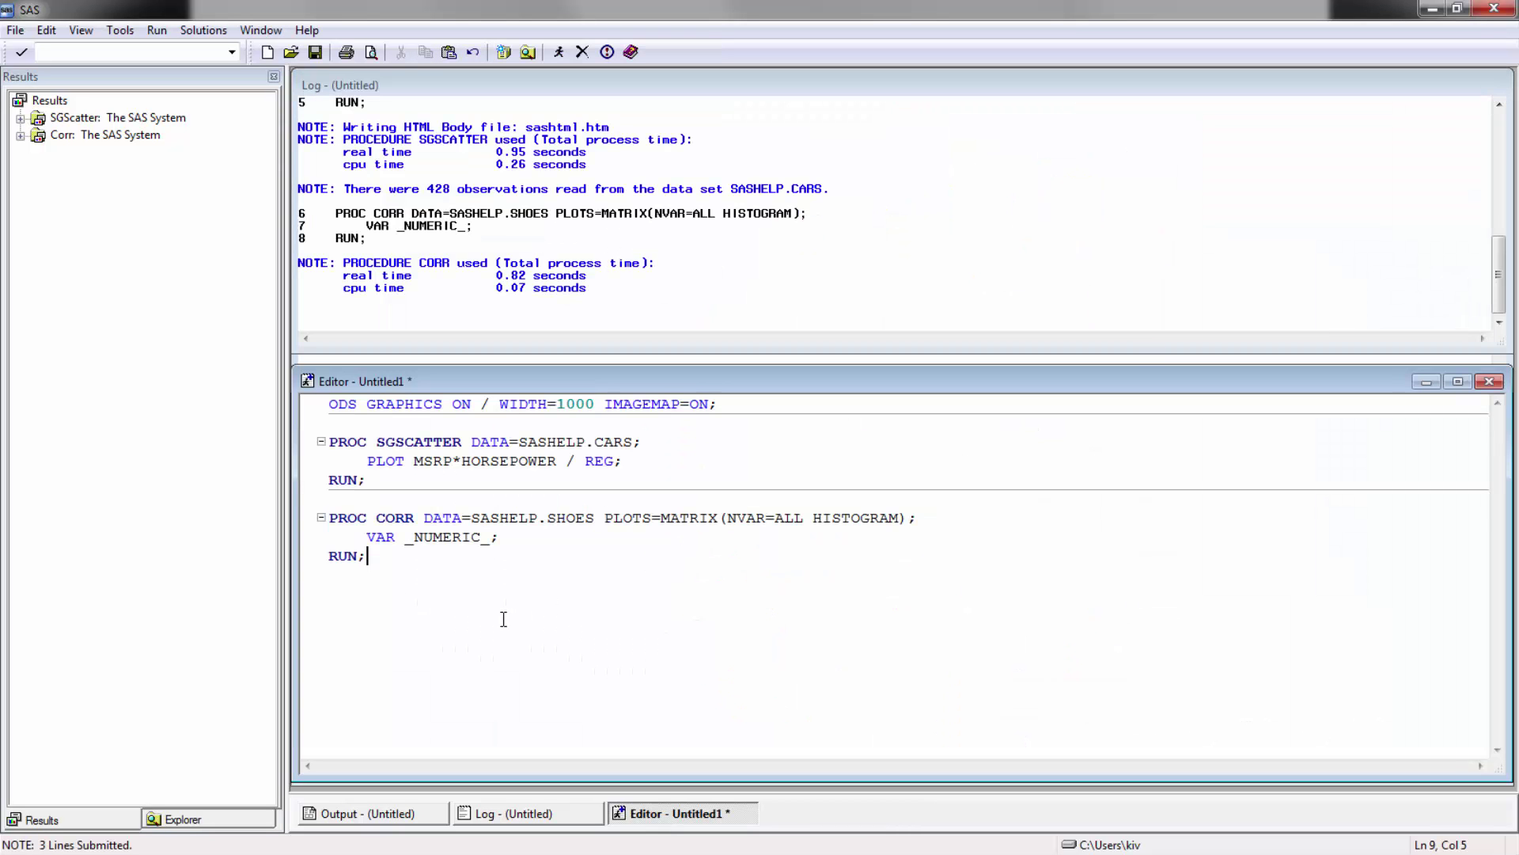
pyautogui.press('Return')
pyautogui.press('Return')
pyautogui.click(307, 30)
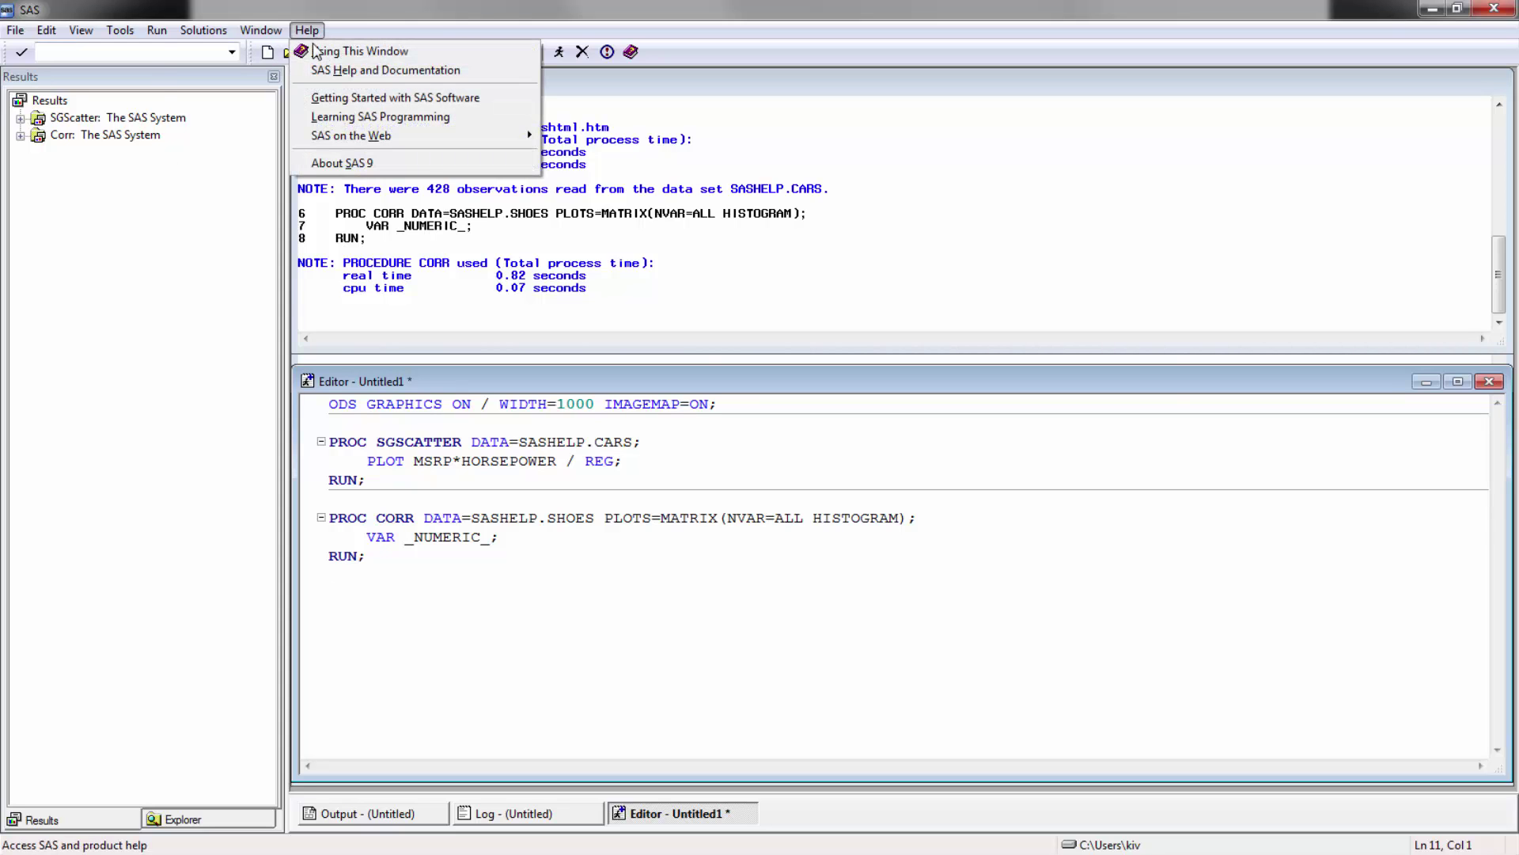
pyautogui.click(326, 98)
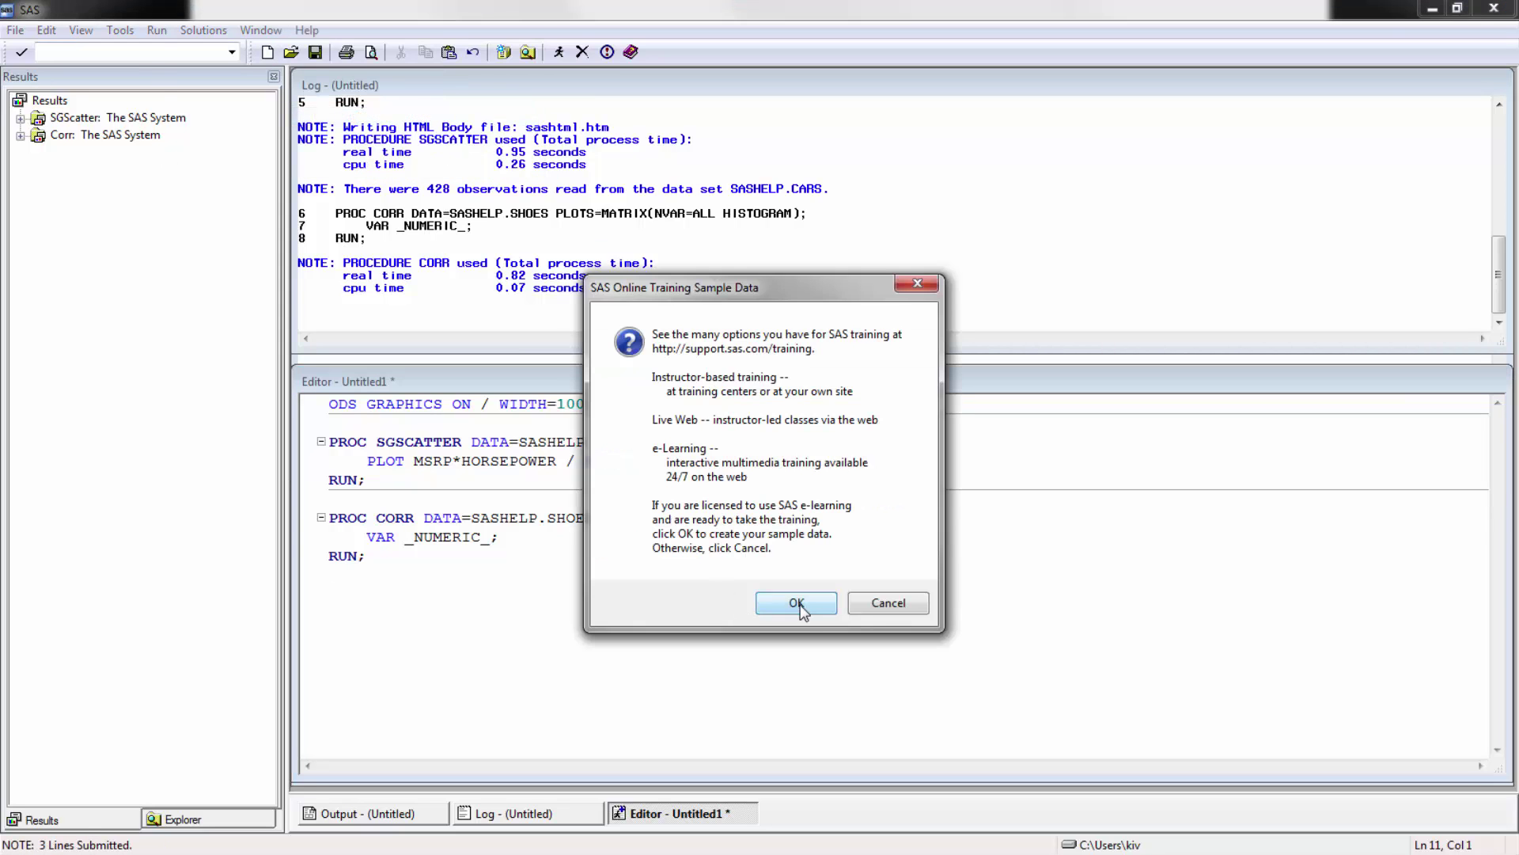
pyautogui.click(797, 603)
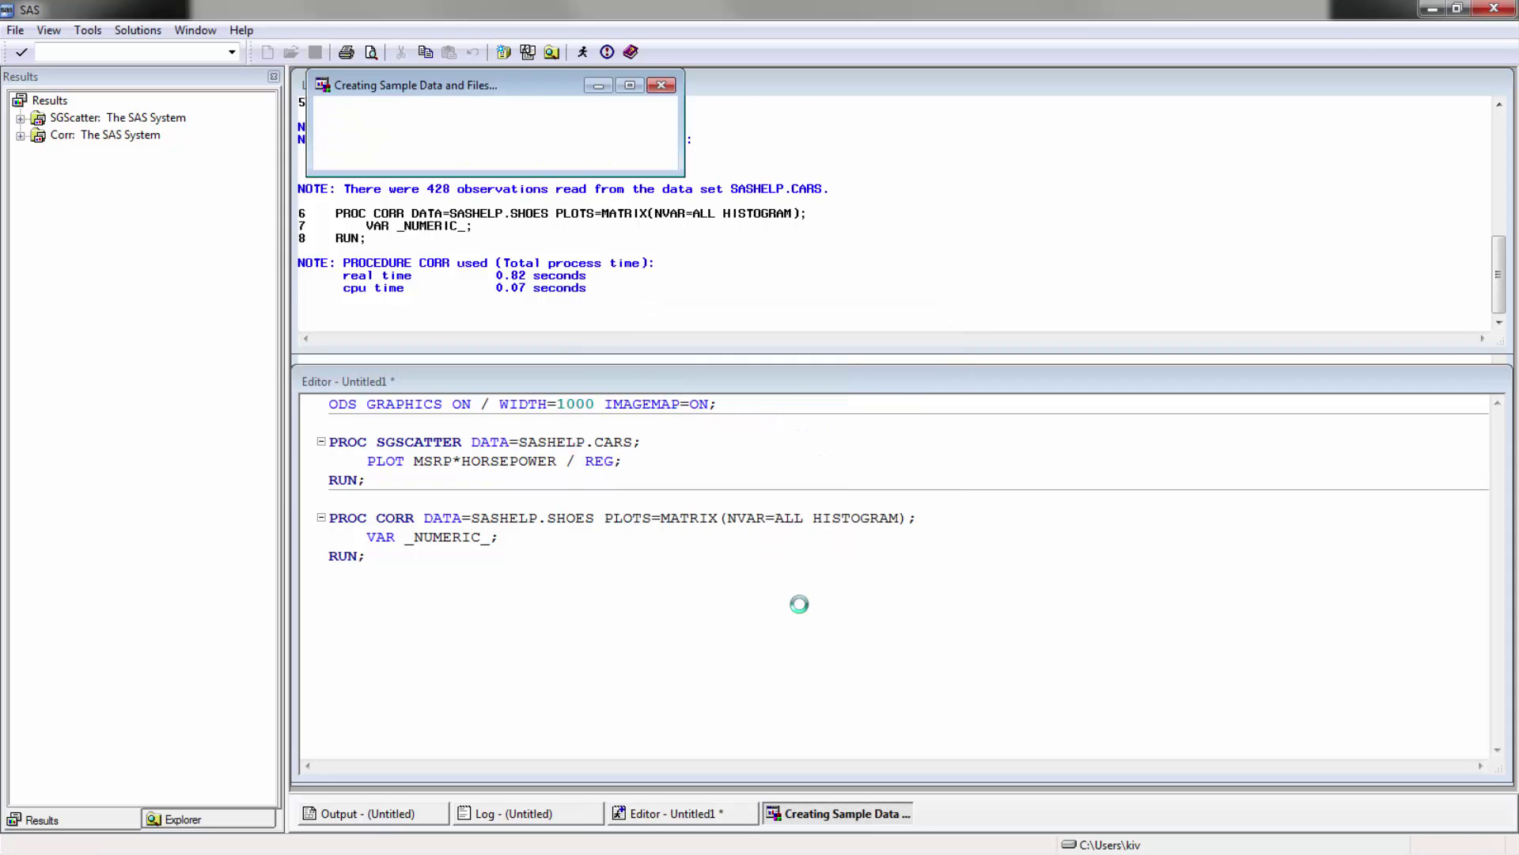
# Open Libraries > Act in the Explorer to show its members
pyautogui.click(190, 820)
pyautogui.doubleClick(56, 119)
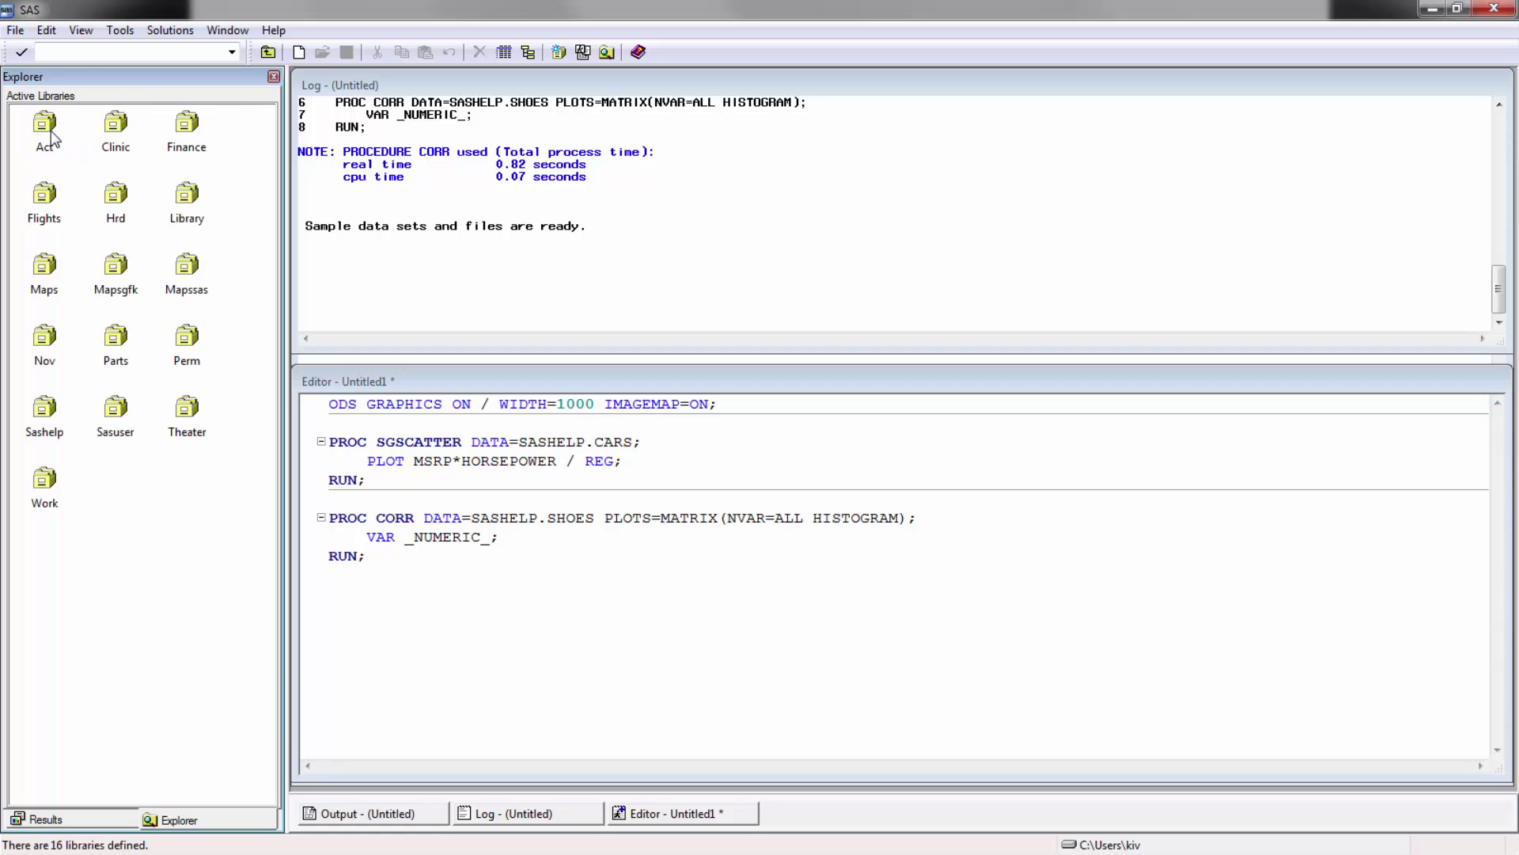
pyautogui.doubleClick(49, 138)
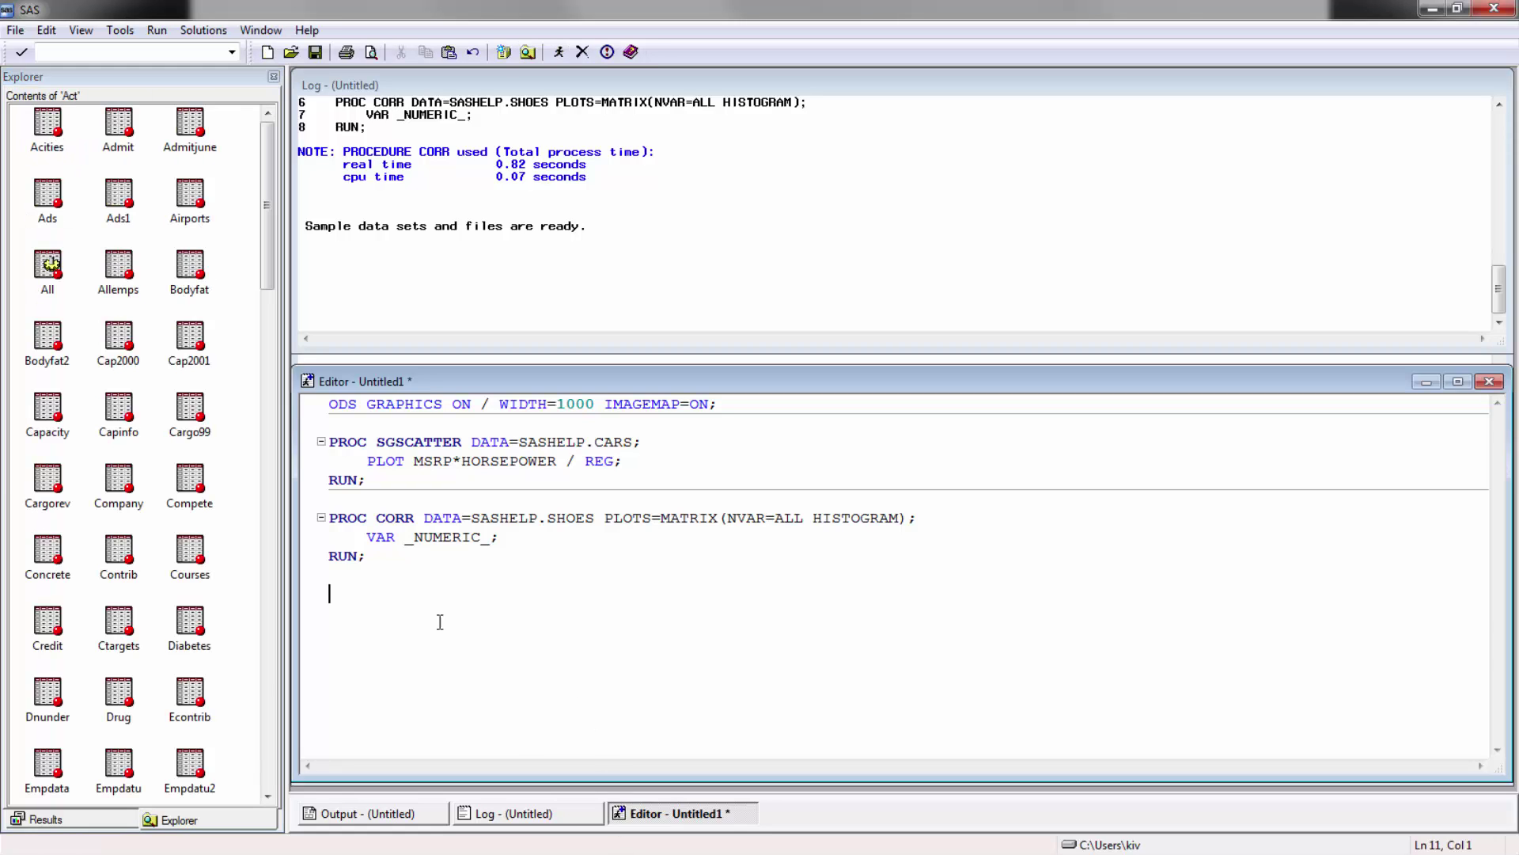
pyautogui.click(265, 433)
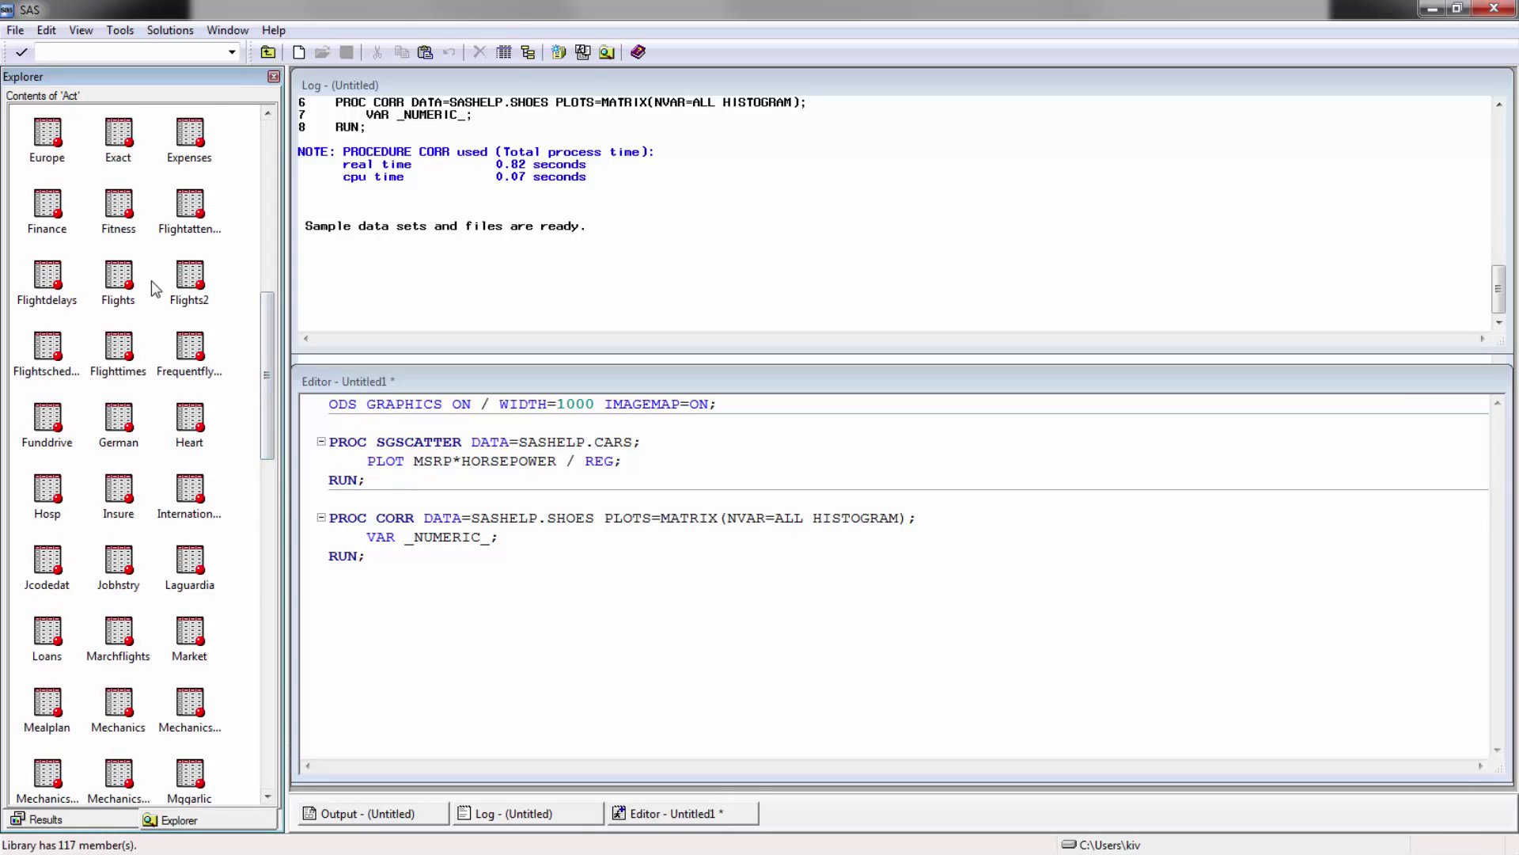
# Open Act.Fitness in VIEWTABLE and inspect the RunTime values across its 31 rows
pyautogui.doubleClick(125, 200)
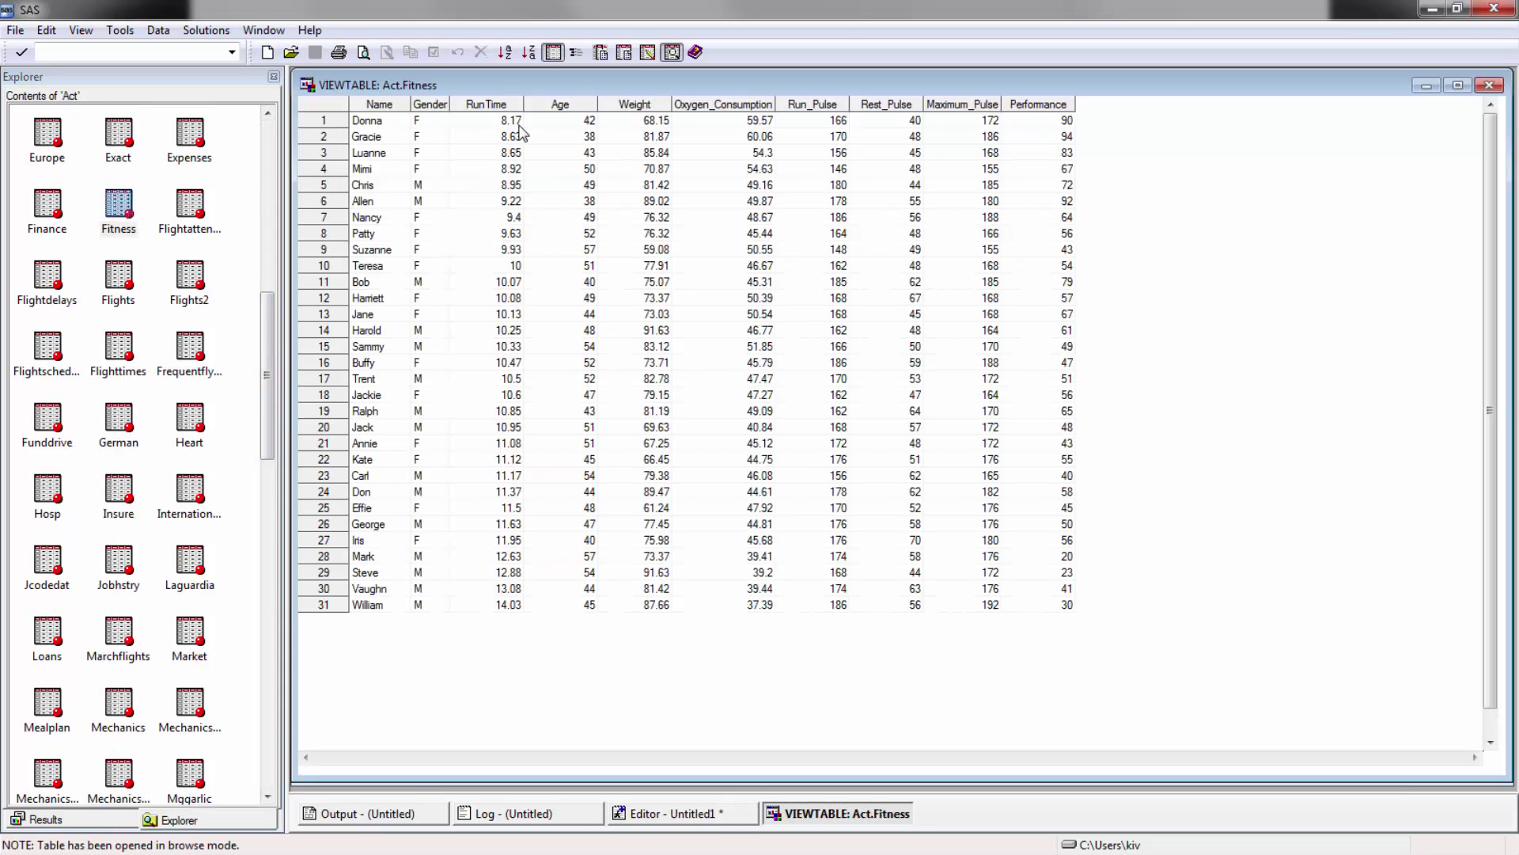
pyautogui.moveTo(516, 121); pyautogui.dragTo(503, 609)
pyautogui.click(471, 224)
pyautogui.scroll(-4, 471, 224)
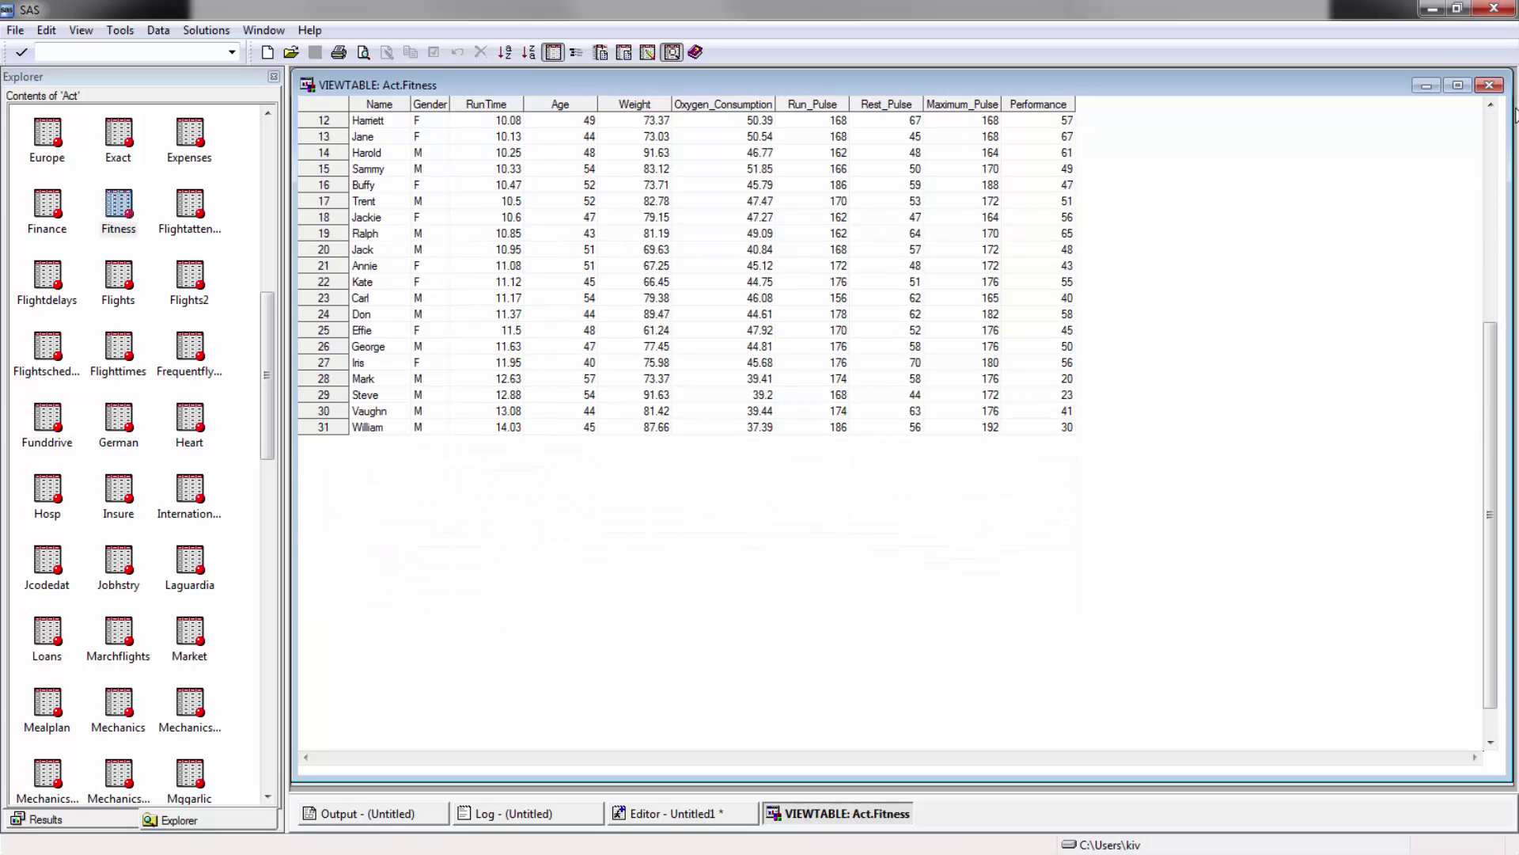
pyautogui.scroll(4, 1498, 140)
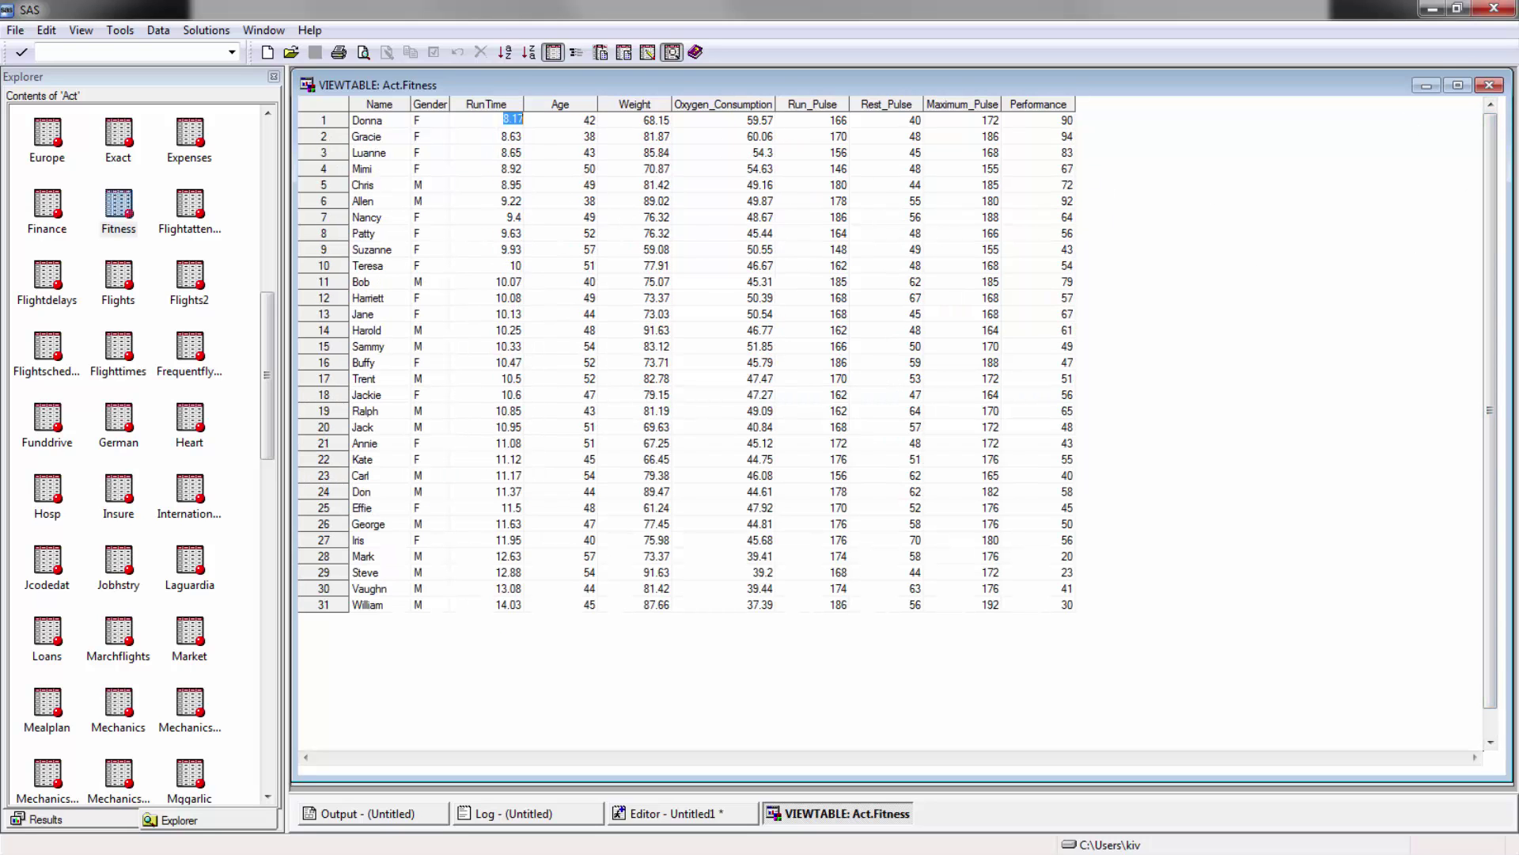
# Close the table and paste a copy of the PROC CORR block on a new line
pyautogui.click(1488, 84)
pyautogui.write('PROC')
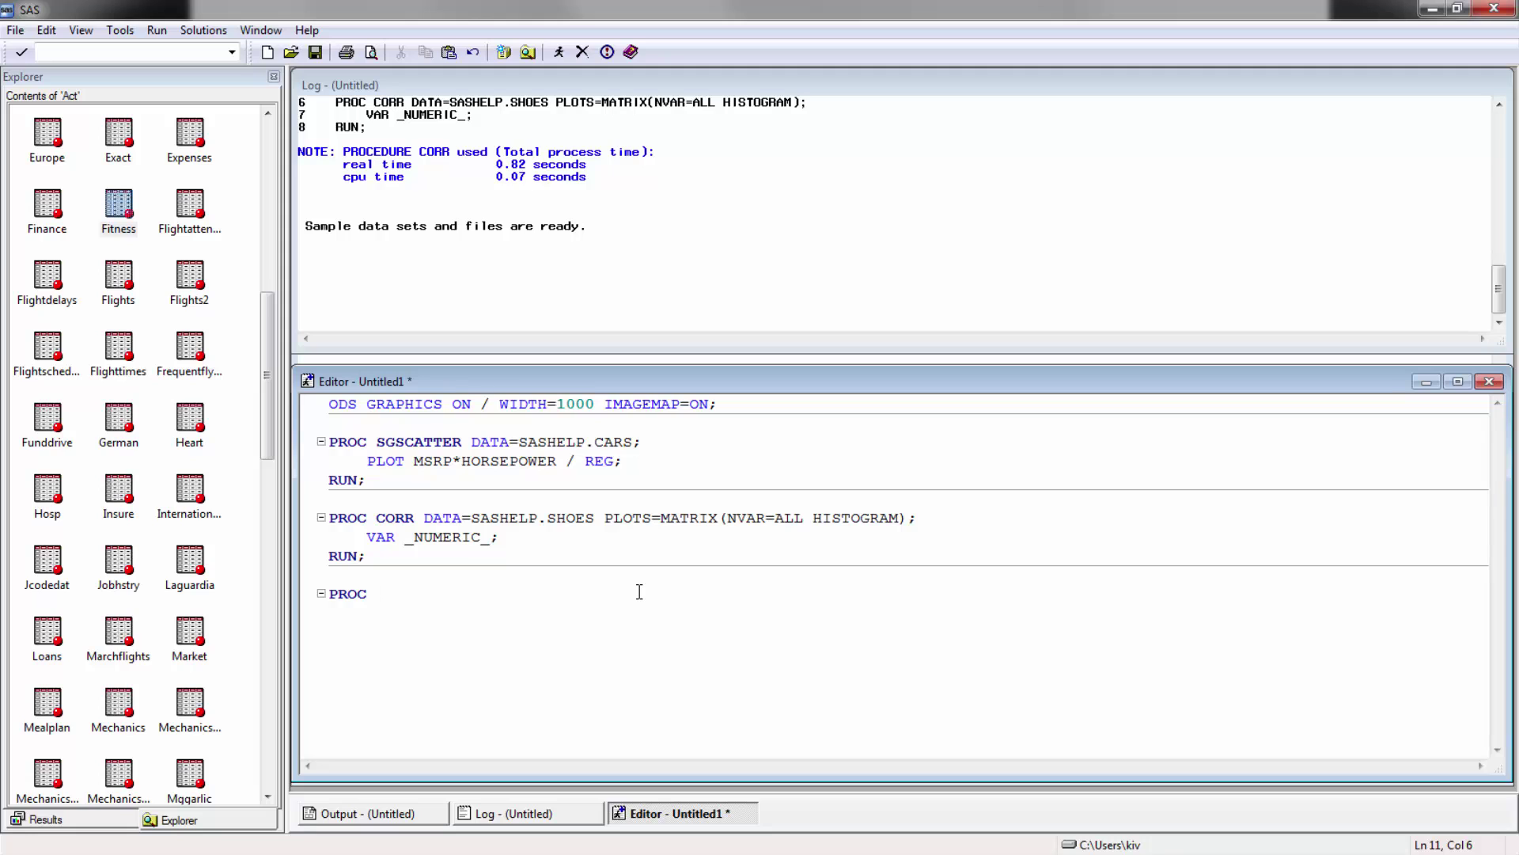
pyautogui.moveTo(425, 567); pyautogui.dragTo(328, 520)
pyautogui.hotkey('ctrl', 'c')
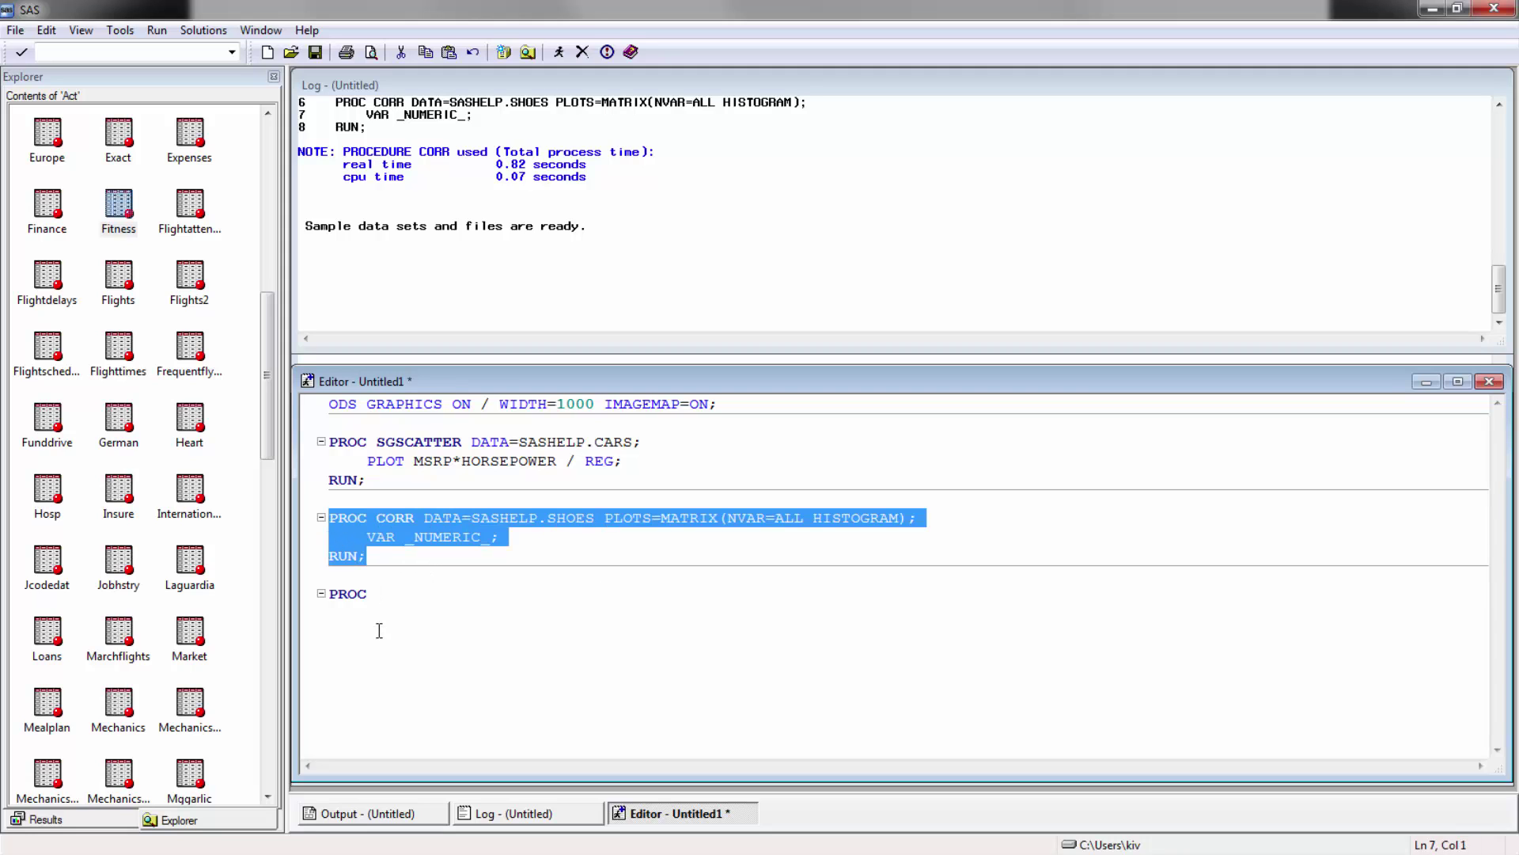
pyautogui.click(377, 594)
pyautogui.hotkey('shift', 'Home')
pyautogui.hotkey('ctrl', 'v')
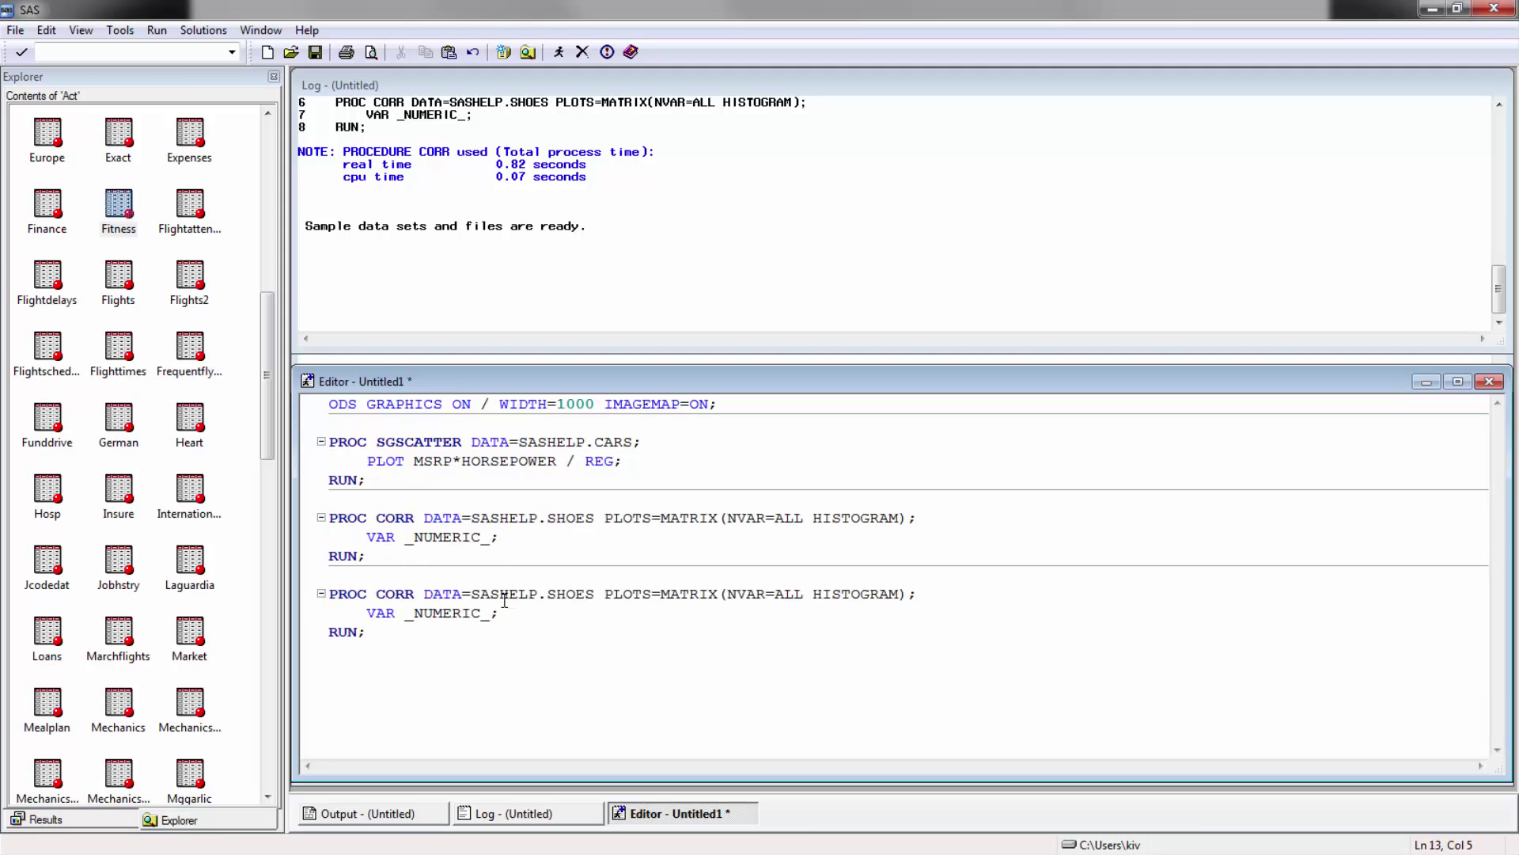
# Change the copied block's data set to ACT.FITNESS and run it
pyautogui.moveTo(555, 590); pyautogui.dragTo(482, 589)
pyautogui.press('BackSpace')
pyautogui.press('BackSpace')
pyautogui.write('ACT.FITNESS')
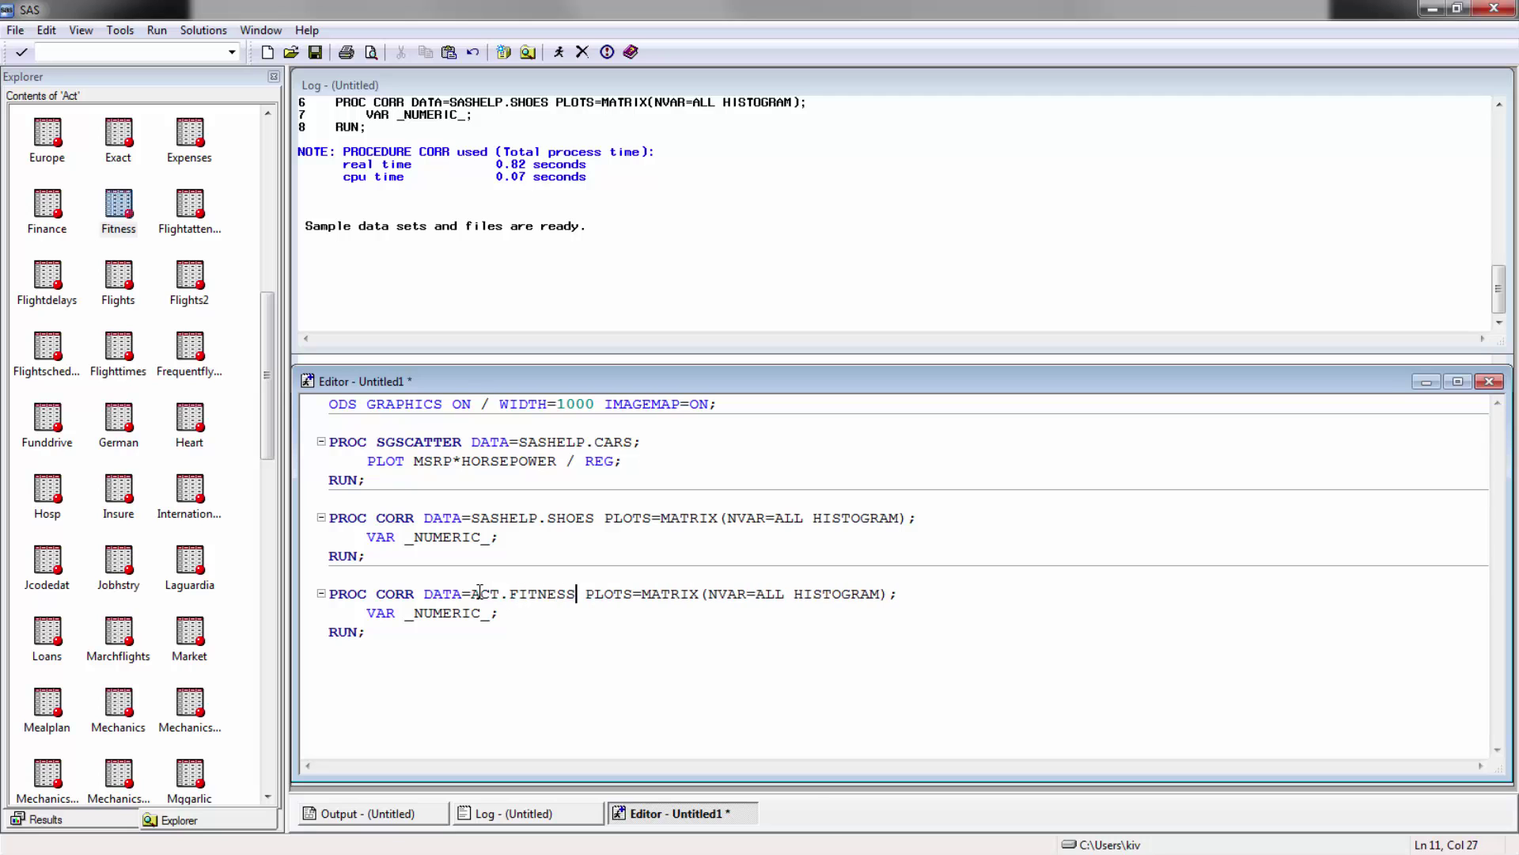
pyautogui.moveTo(366, 633); pyautogui.dragTo(328, 594)
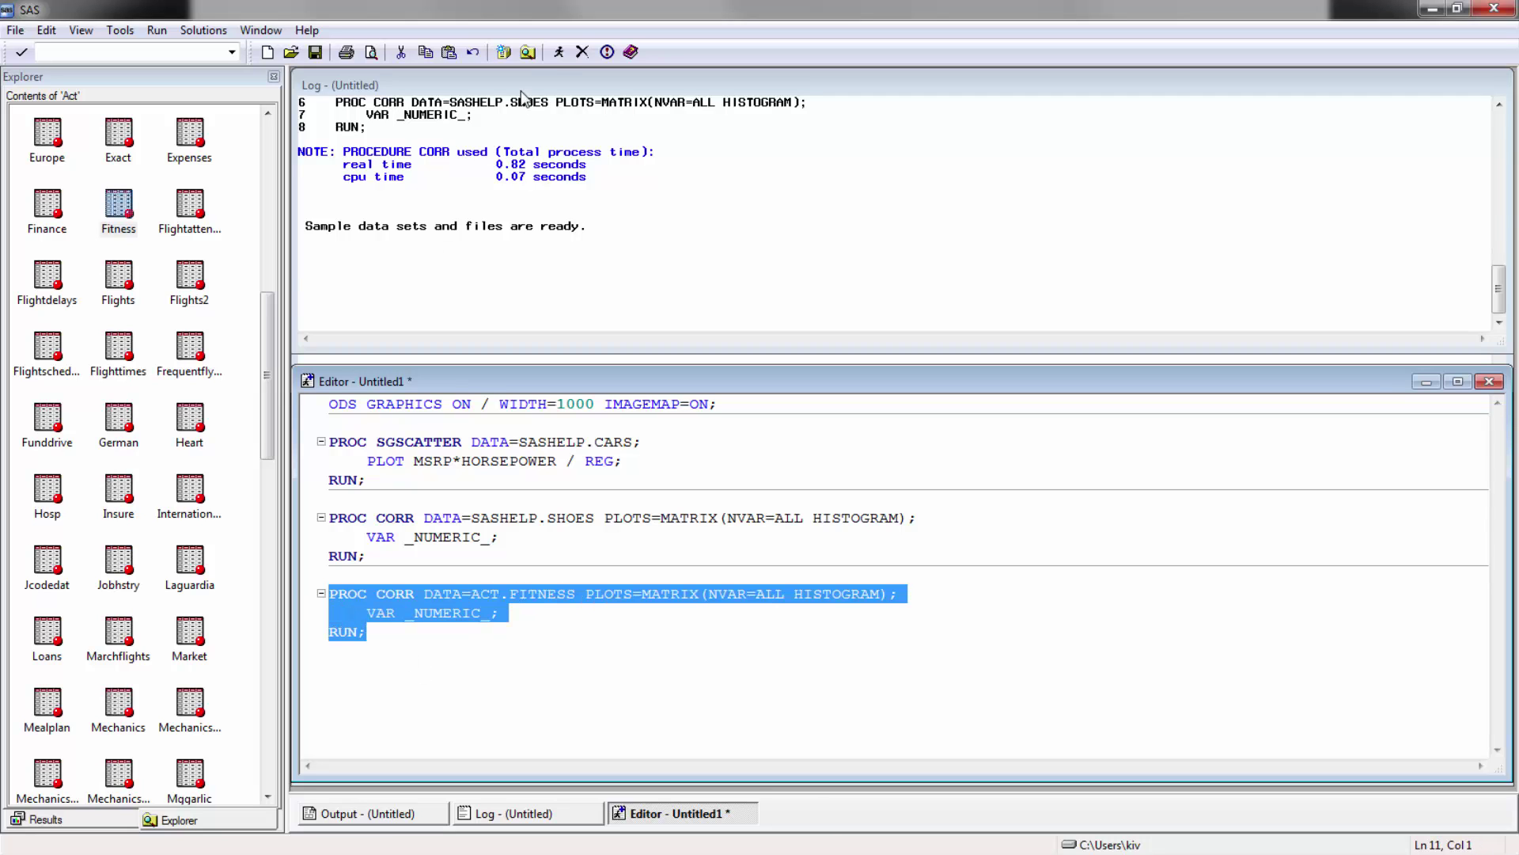
pyautogui.click(559, 53)
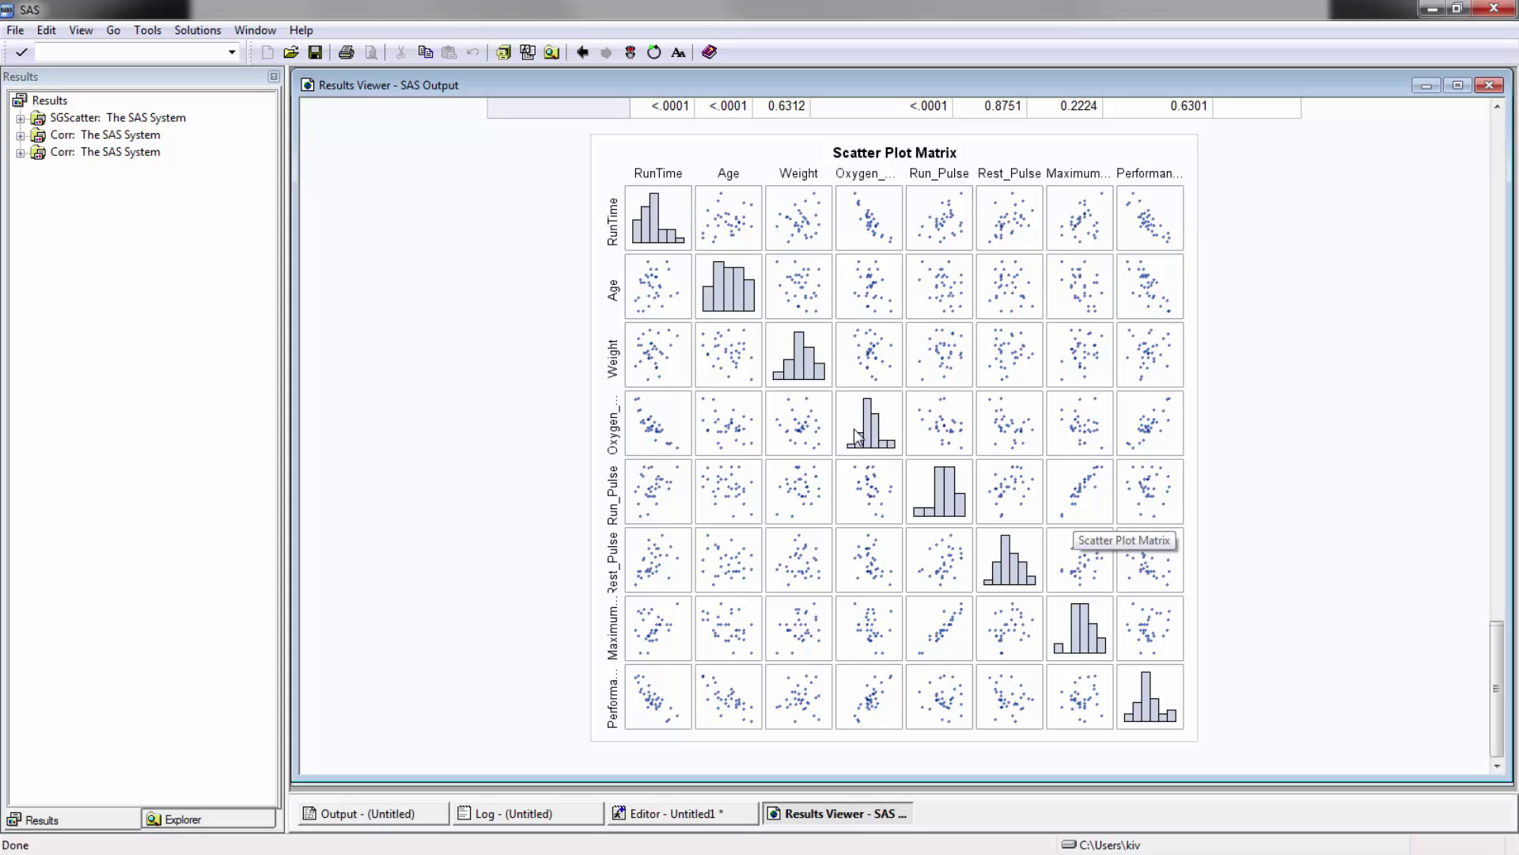
# Highlight RunTime's correlations -0.86219 with Oxygen_Consumption, its p-value, and -0.82049 with Performance
pyautogui.scroll(10, 1074, 385)
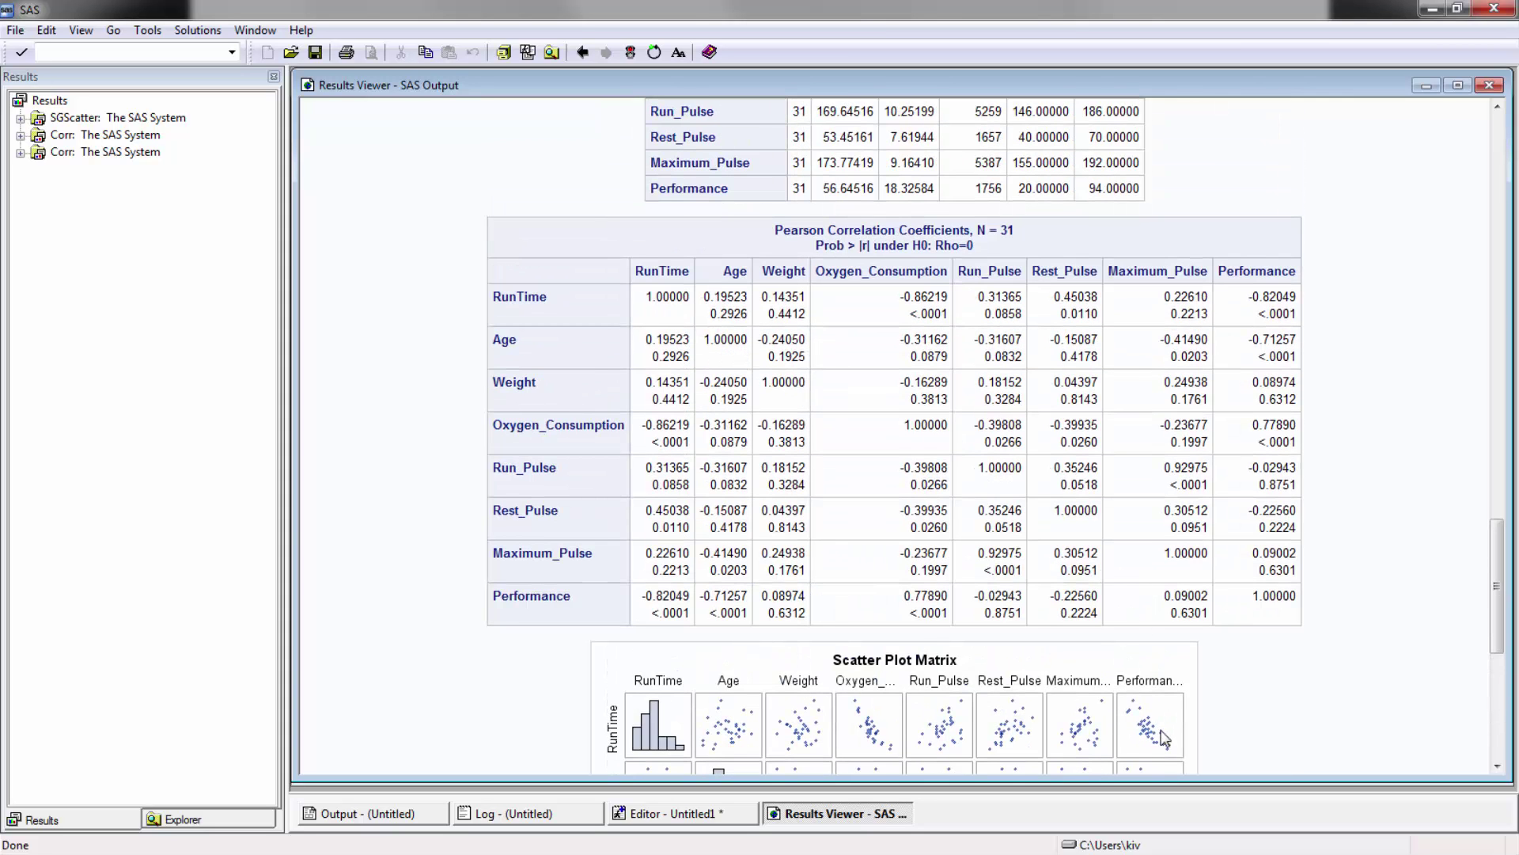
pyautogui.scroll(-5, 1167, 728)
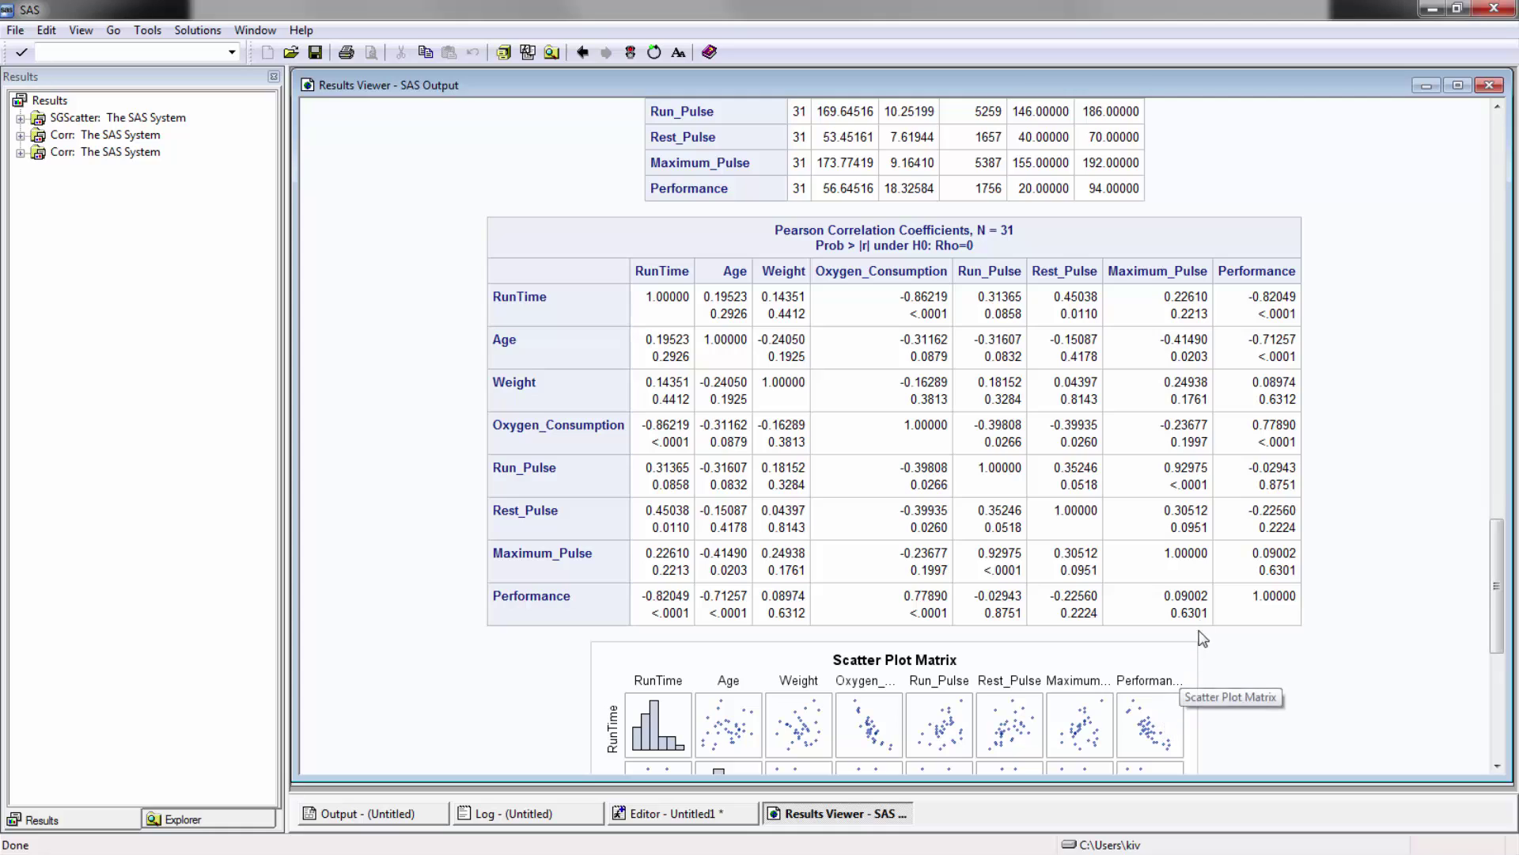
pyautogui.moveTo(895, 297); pyautogui.dragTo(946, 296)
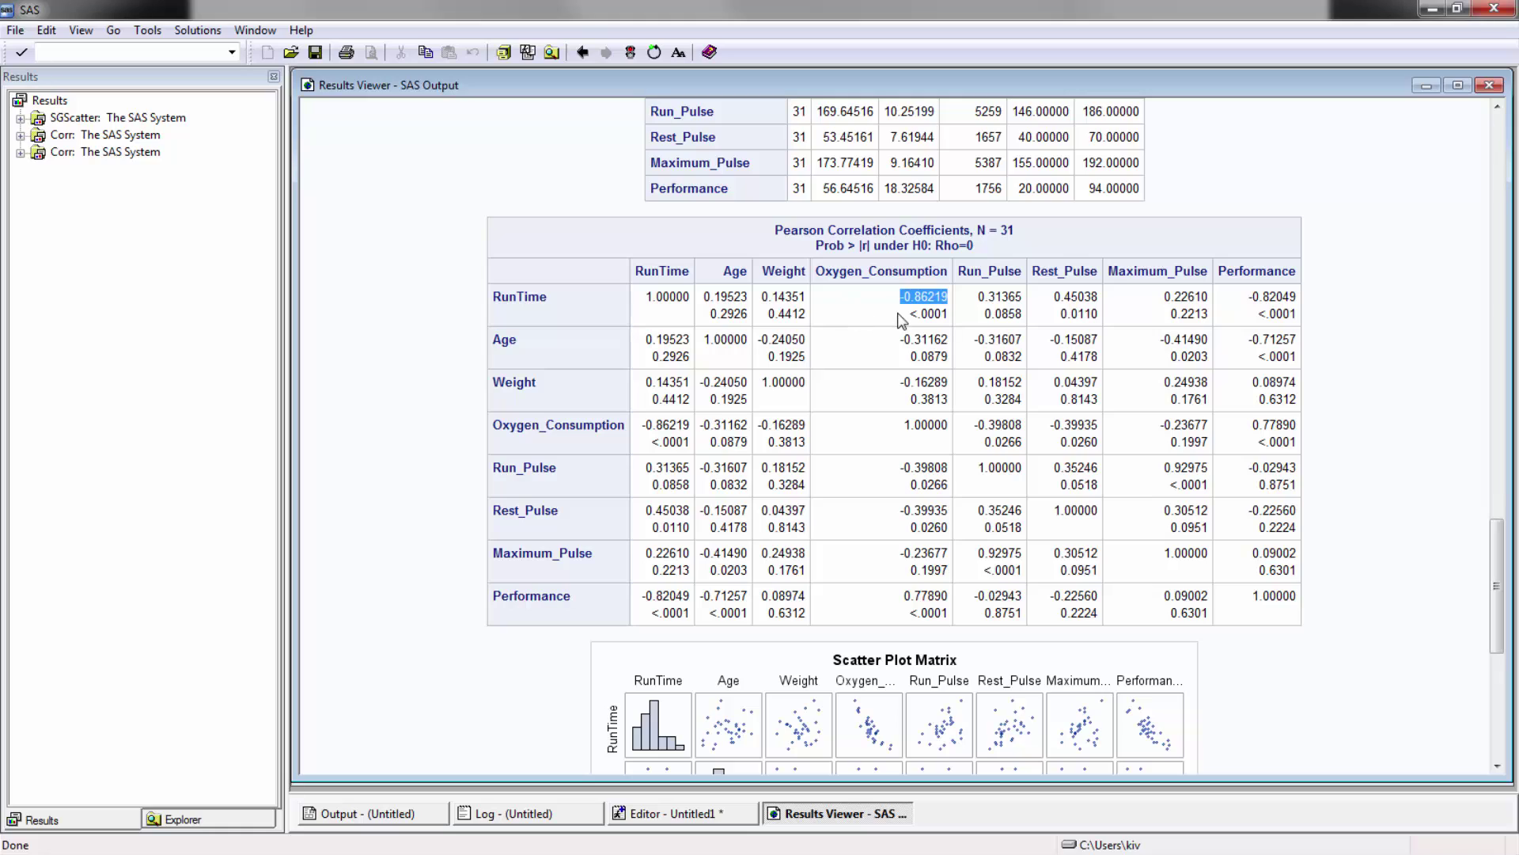
pyautogui.moveTo(910, 313); pyautogui.dragTo(1133, 326)
pyautogui.moveTo(1240, 294); pyautogui.dragTo(1299, 317)
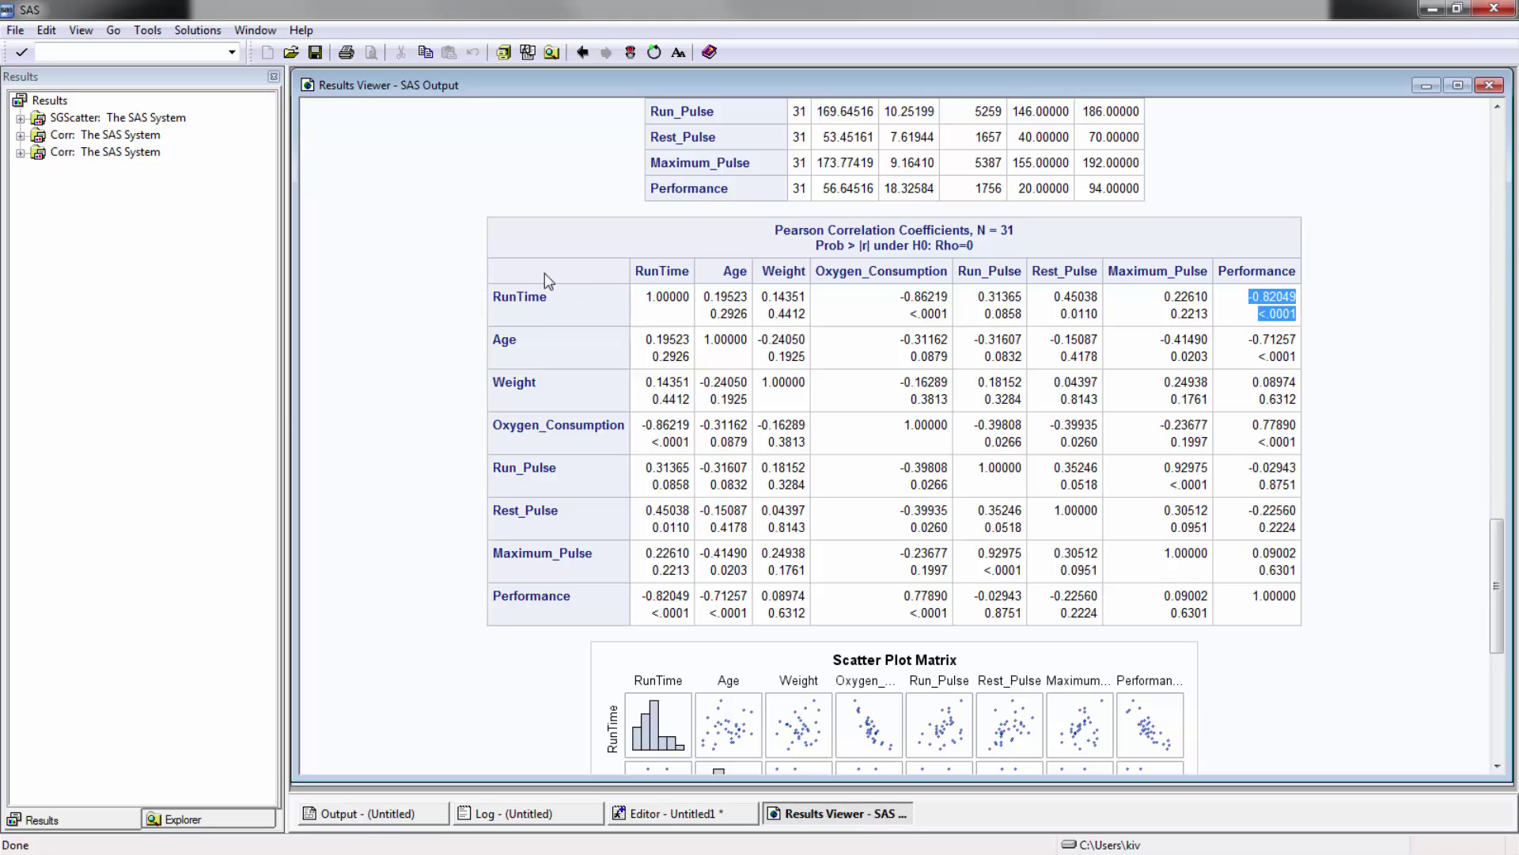
pyautogui.click(1260, 311)
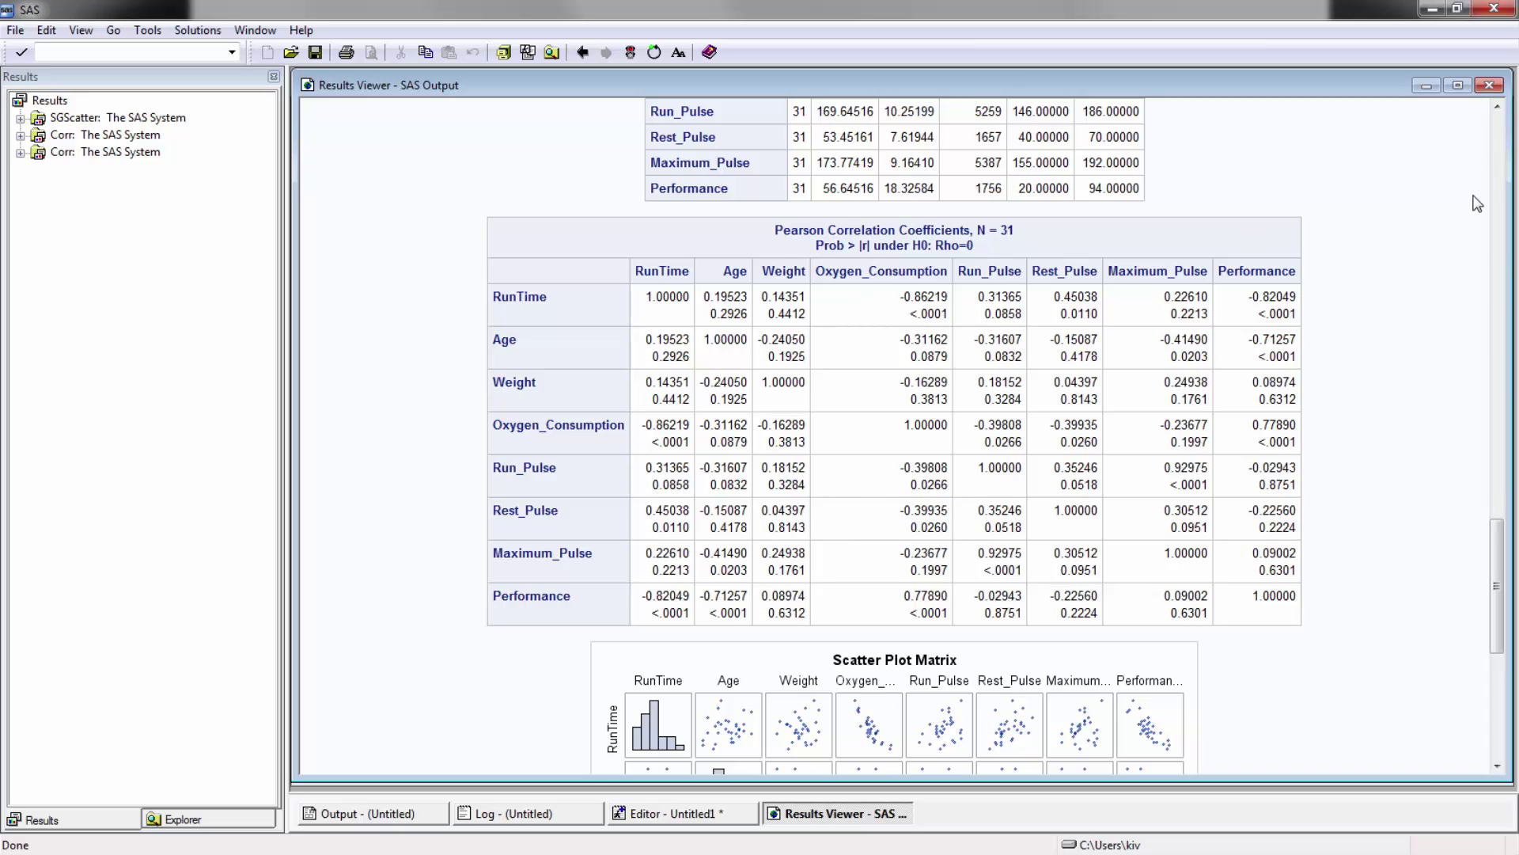
# Close the results, then write and select PROC REG DATA=ACT.FITNESS; MODEL RUNTIME=OXYGEN_CONSUMPTION; RUN;
pyautogui.click(1490, 85)
pyautogui.click(699, 701)
pyautogui.write('PROC REG ')
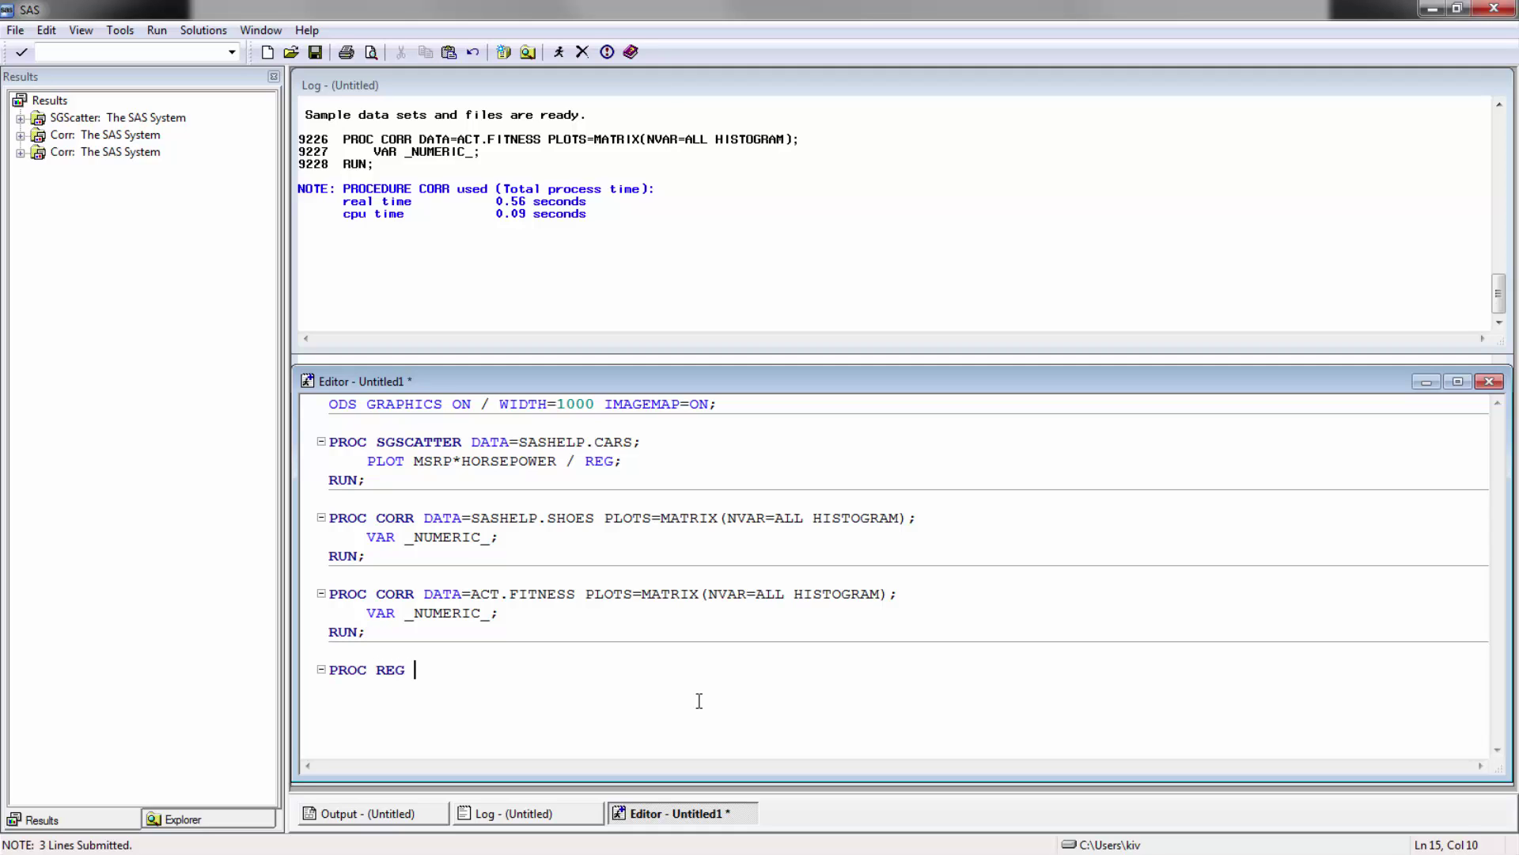
pyautogui.write('DATA=ACT.FITNESS ')
pyautogui.write('PLOTS')
pyautogui.press('BackSpace')
pyautogui.press('BackSpace')
pyautogui.press('BackSpace')
pyautogui.press('Return')
pyautogui.press('Tab')
pyautogui.write('MODEL RUNTIME=OXYGEN_CONSUMPTION;')
pyautogui.press('Return')
pyautogui.press('BackSpace')
pyautogui.write('RUN;')
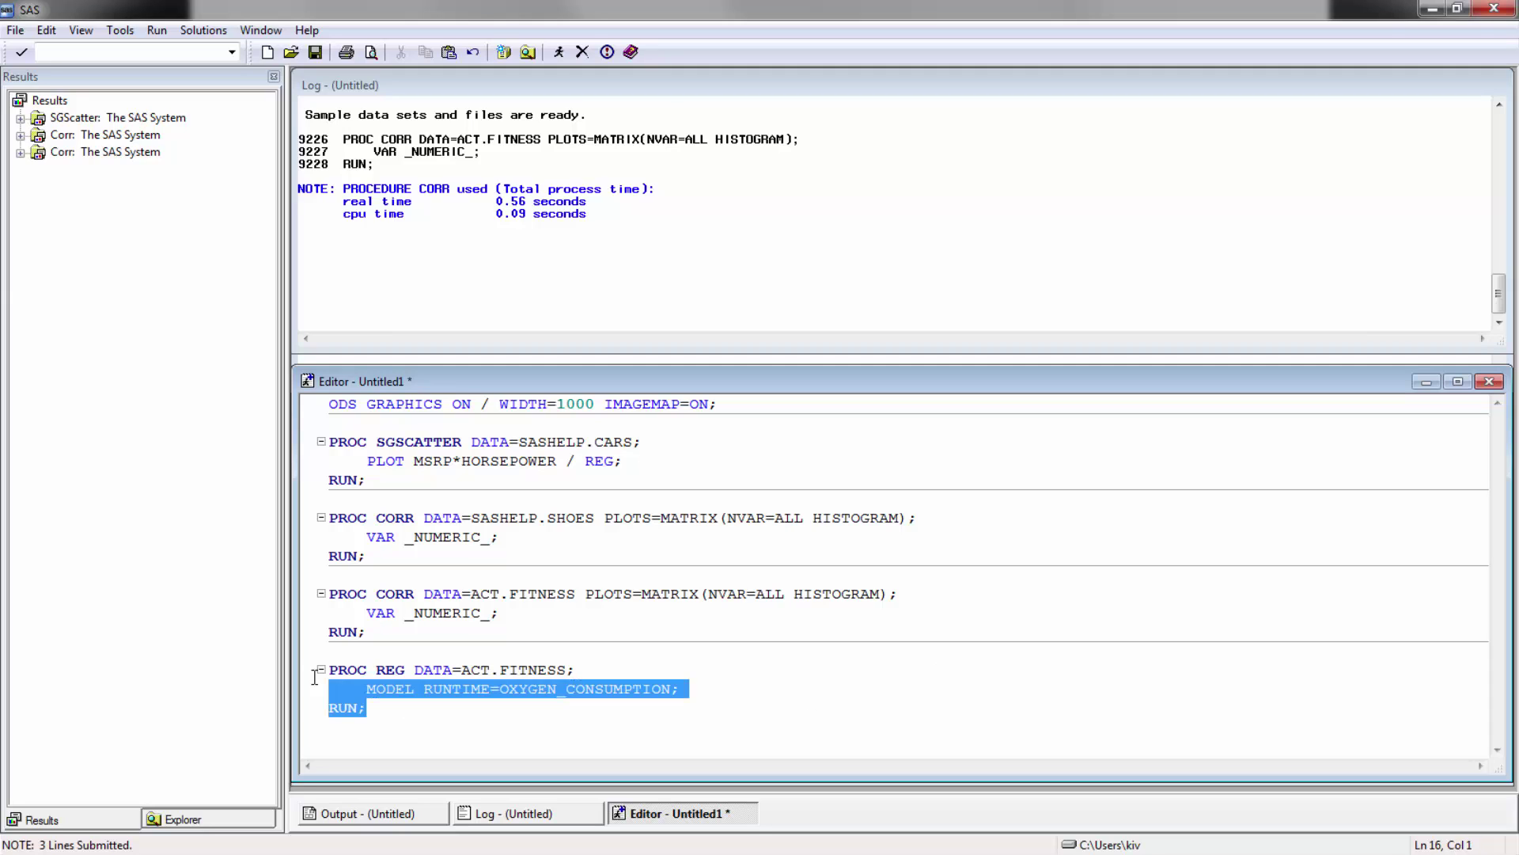
pyautogui.moveTo(365, 707); pyautogui.dragTo(329, 669)
# Run the regression and highlight the Intercept estimate 21.22309, t value 18.18 and p-value <.0001
pyautogui.click(567, 48)
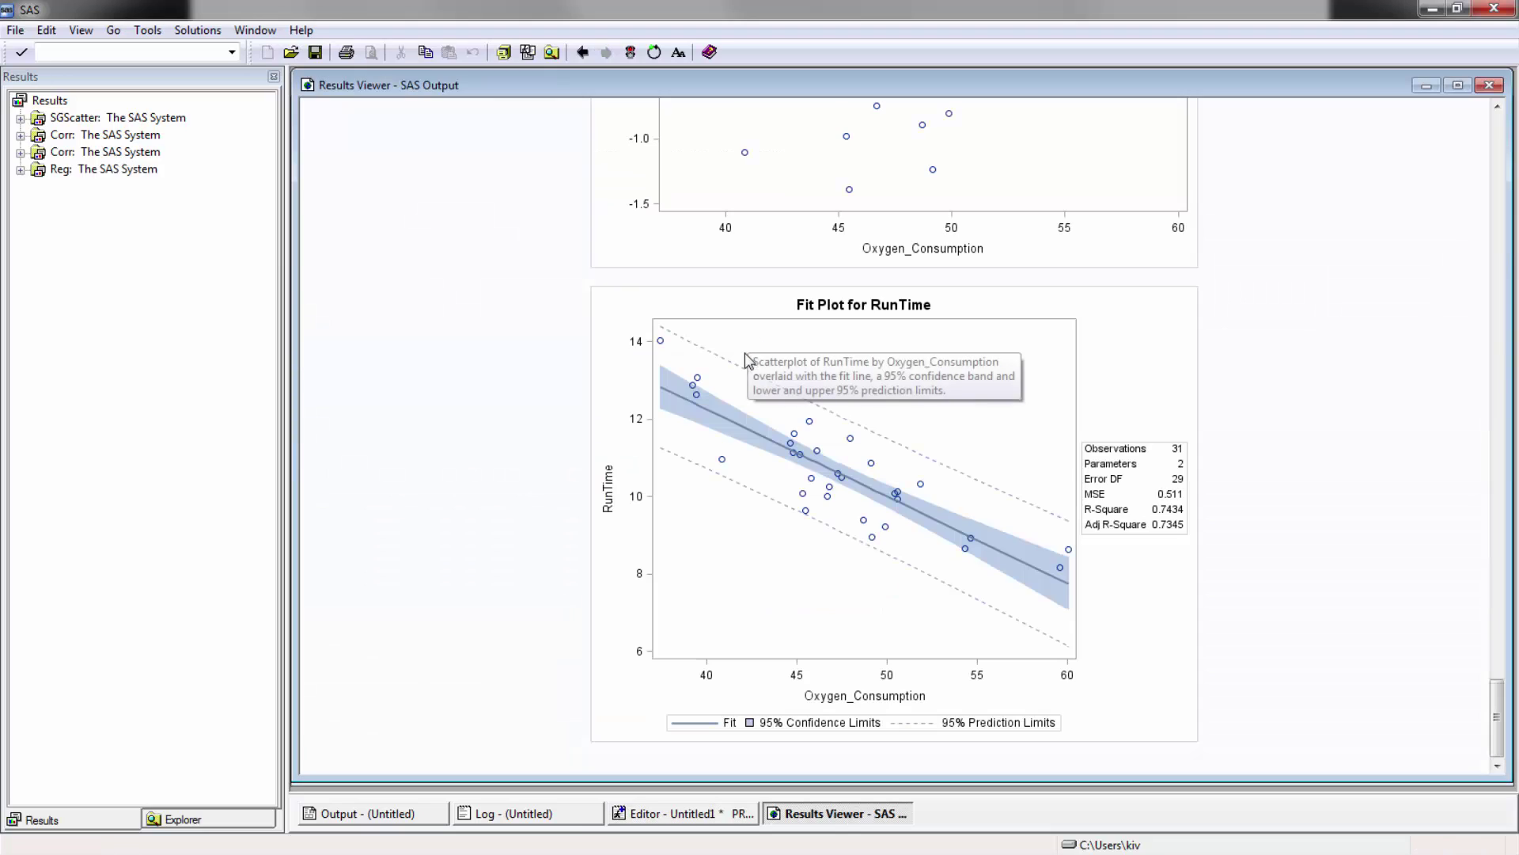
pyautogui.scroll(5, 1308, 606)
pyautogui.scroll(8, 1307, 607)
pyautogui.scroll(-1, 1307, 606)
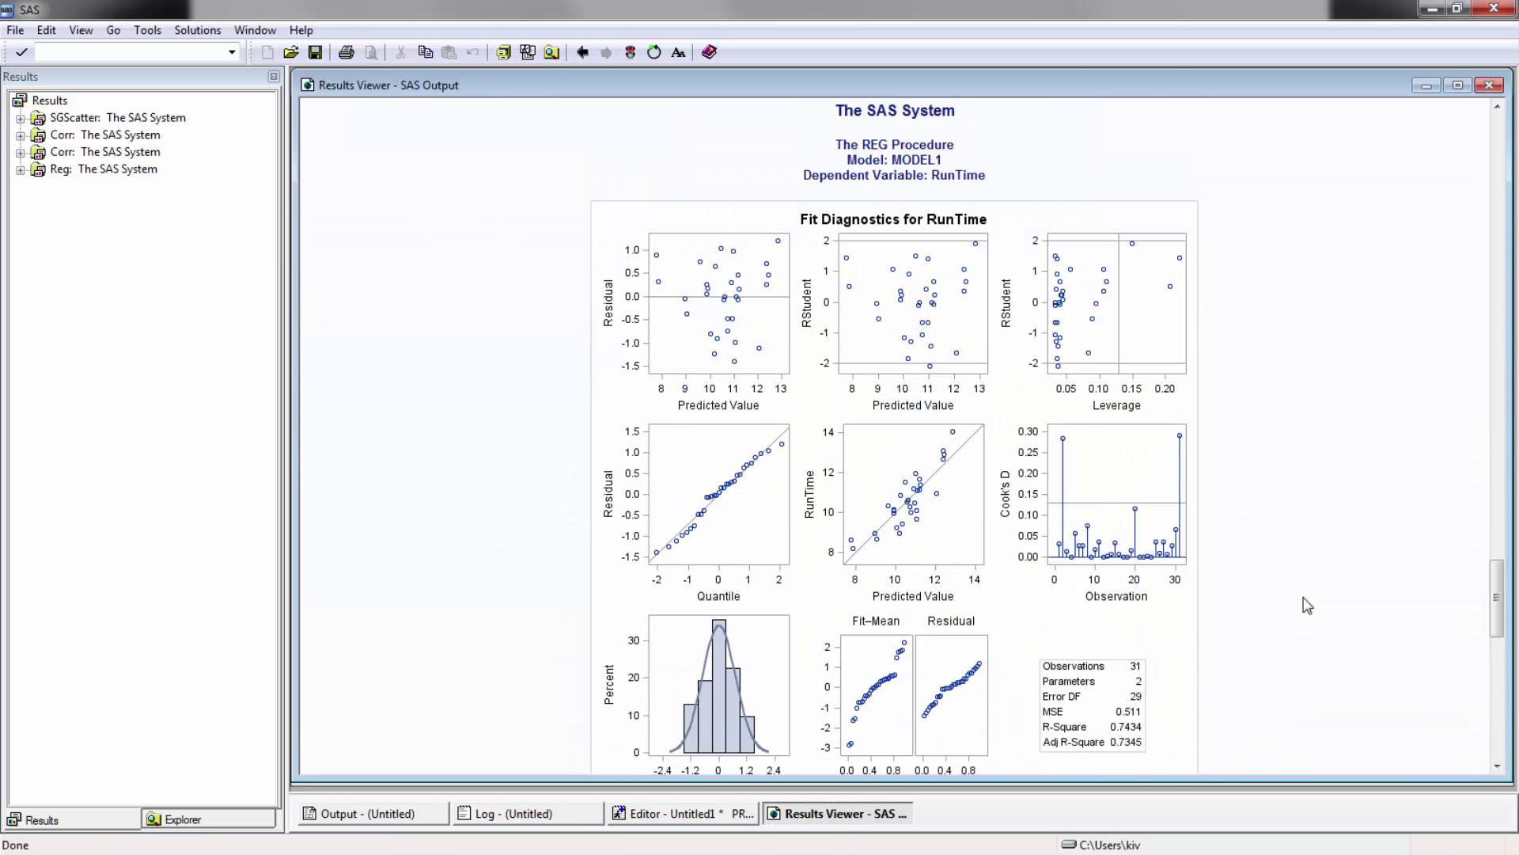
pyautogui.scroll(4, 791, 341)
pyautogui.scroll(4, 792, 341)
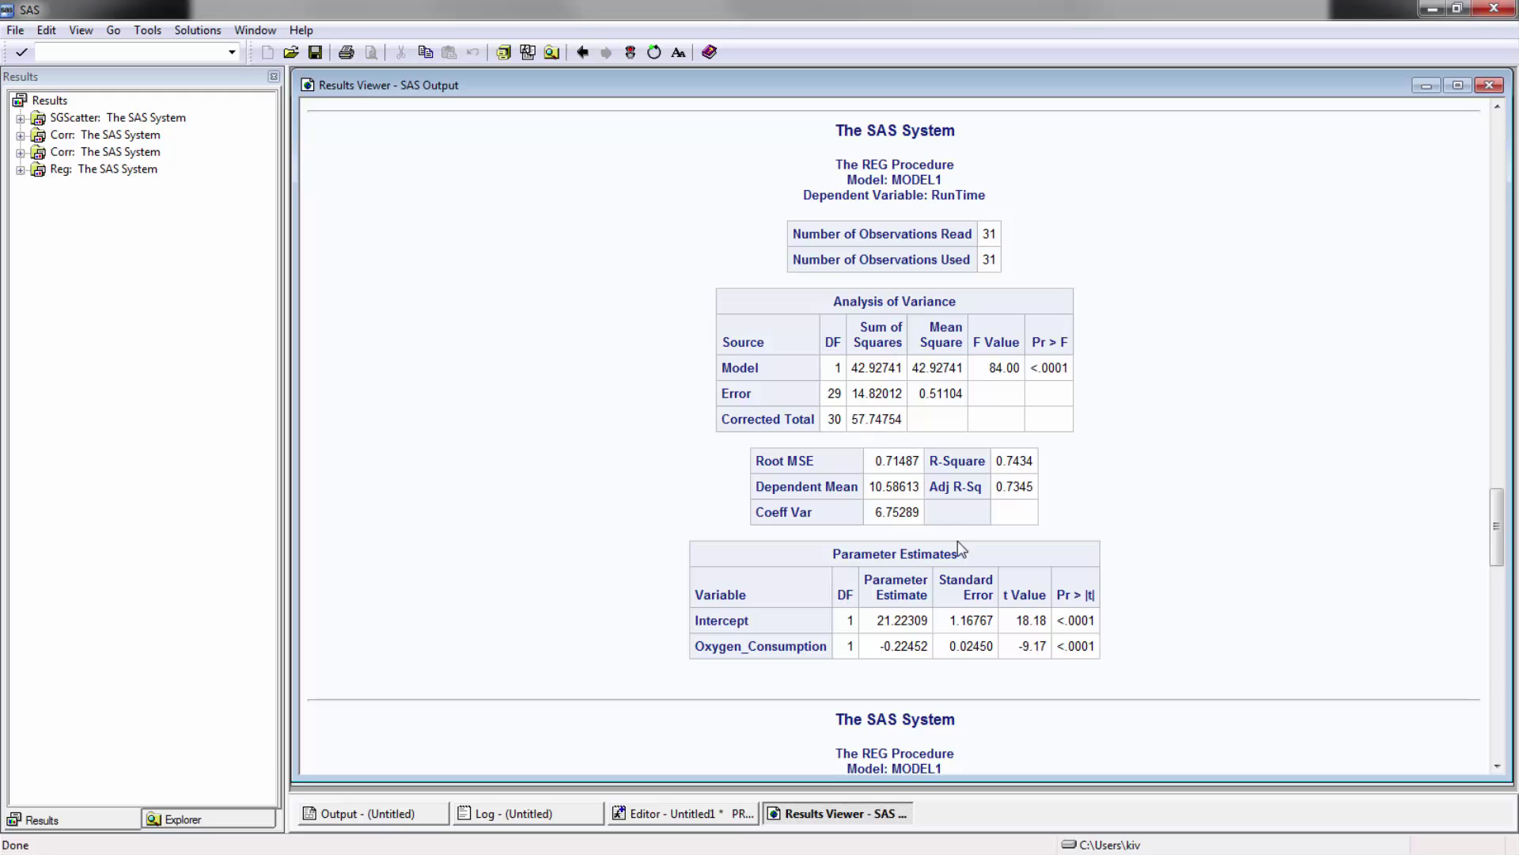
pyautogui.moveTo(1057, 627); pyautogui.dragTo(1100, 627)
pyautogui.moveTo(1016, 625); pyautogui.dragTo(1059, 626)
pyautogui.moveTo(866, 621); pyautogui.dragTo(942, 632)
# Highlight the R-Square, the ANOVA rows, the Oxygen_Consumption p-value and the Model's Pr > F
pyautogui.moveTo(1003, 463); pyautogui.dragTo(1033, 465)
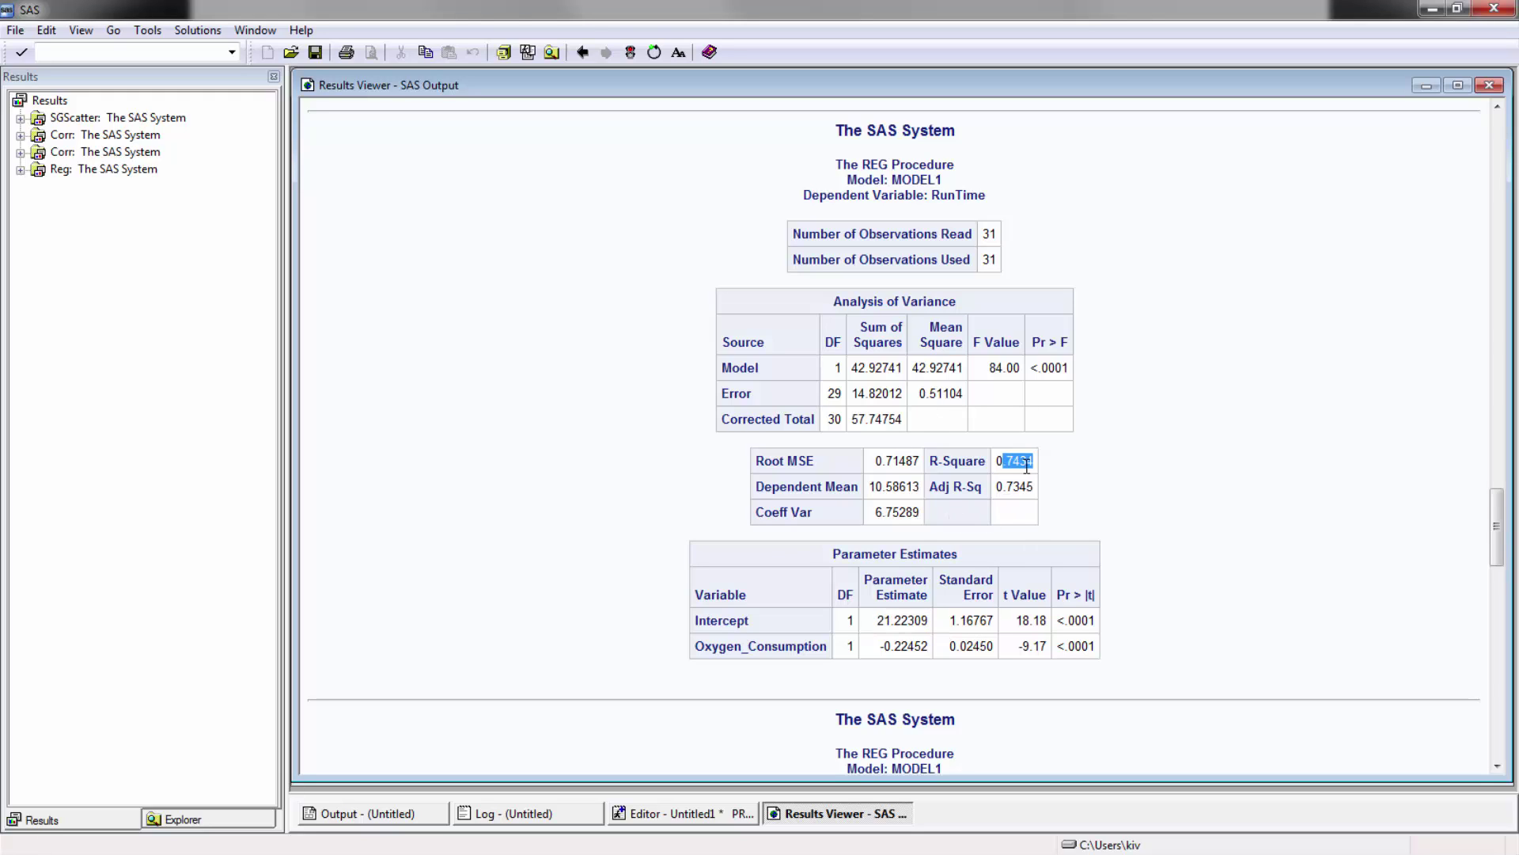
pyautogui.click(1075, 467)
pyautogui.moveTo(1033, 362); pyautogui.dragTo(767, 419)
pyautogui.click(1088, 388)
pyautogui.doubleClick(1073, 647)
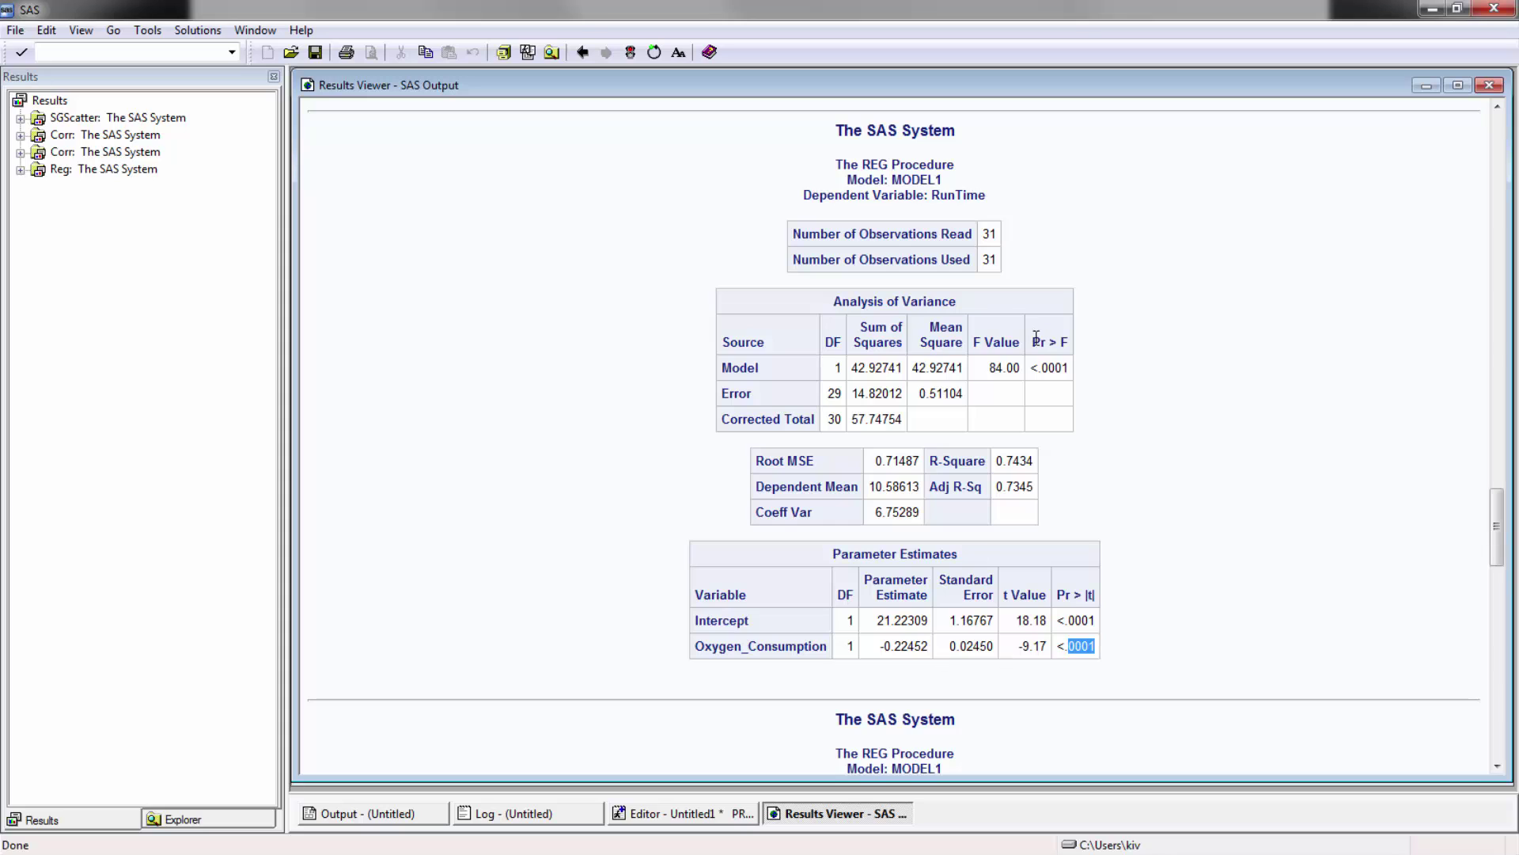
pyautogui.doubleClick(1036, 366)
pyautogui.scroll(-5, 1156, 516)
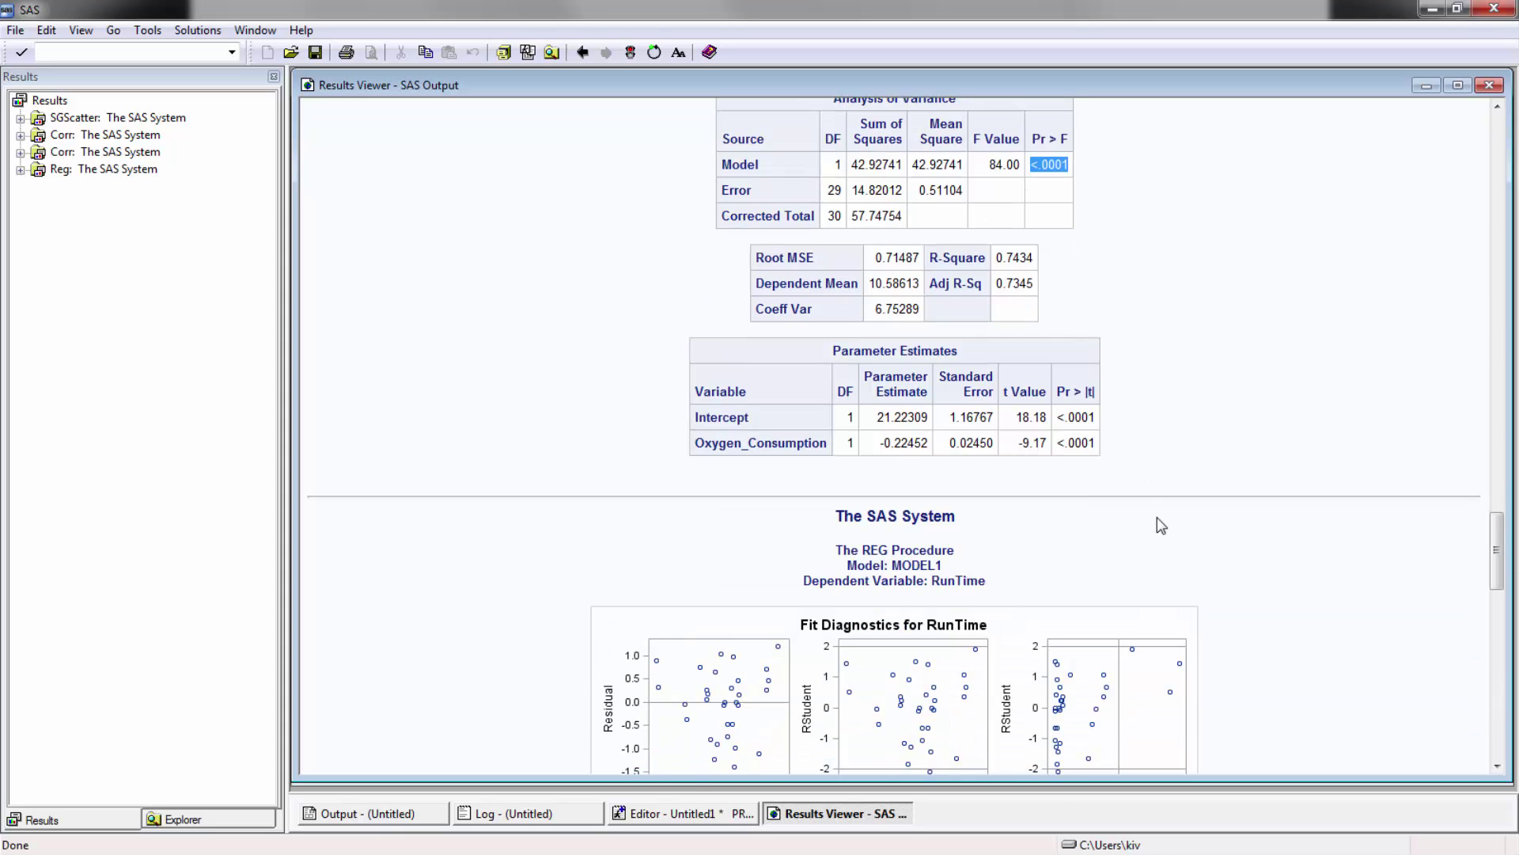
pyautogui.scroll(-5, 710, 554)
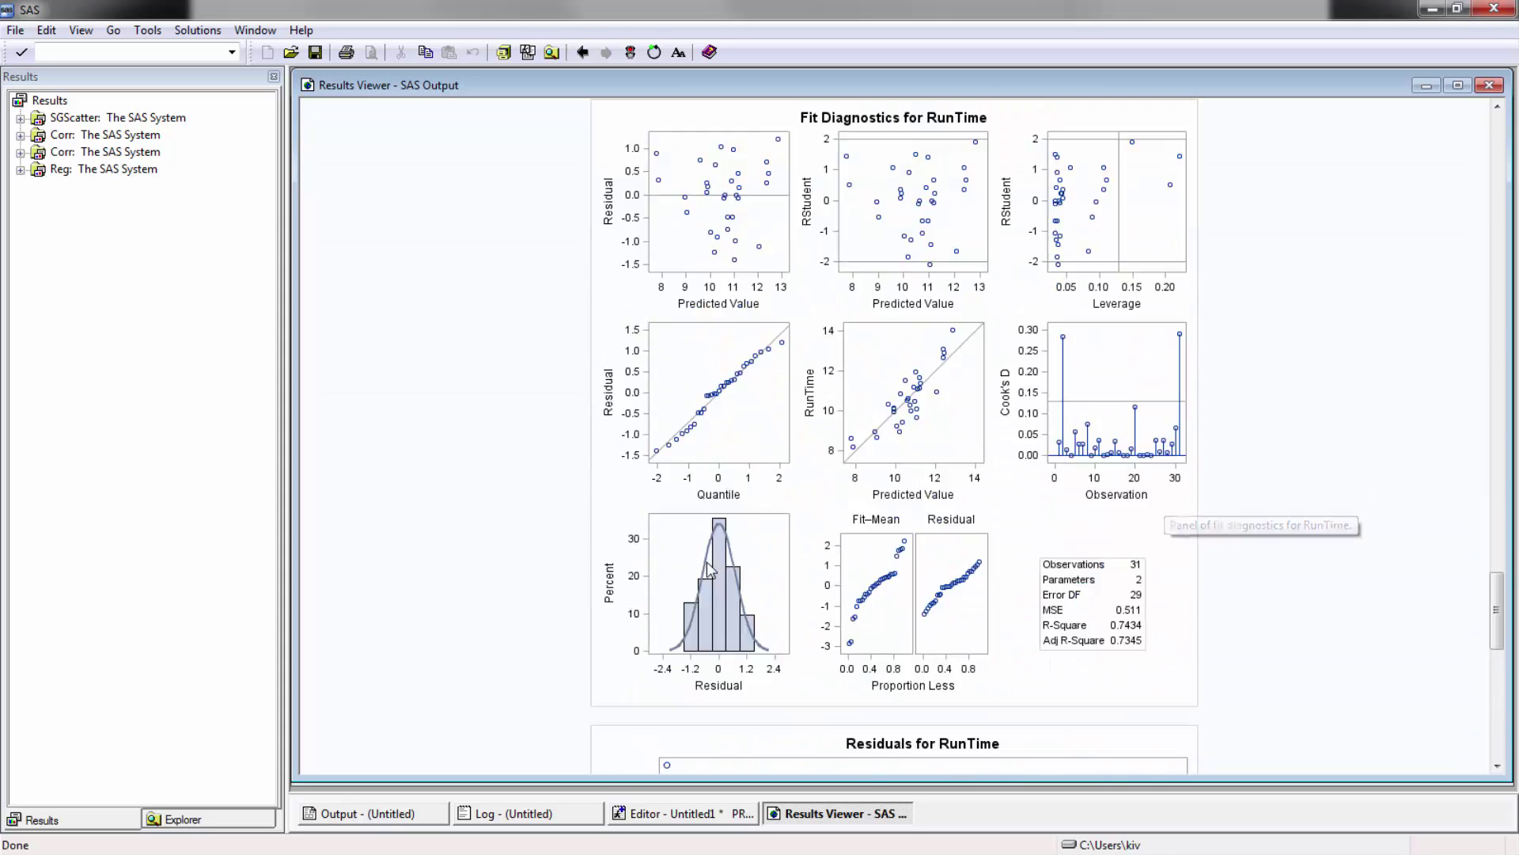
pyautogui.scroll(2, 712, 561)
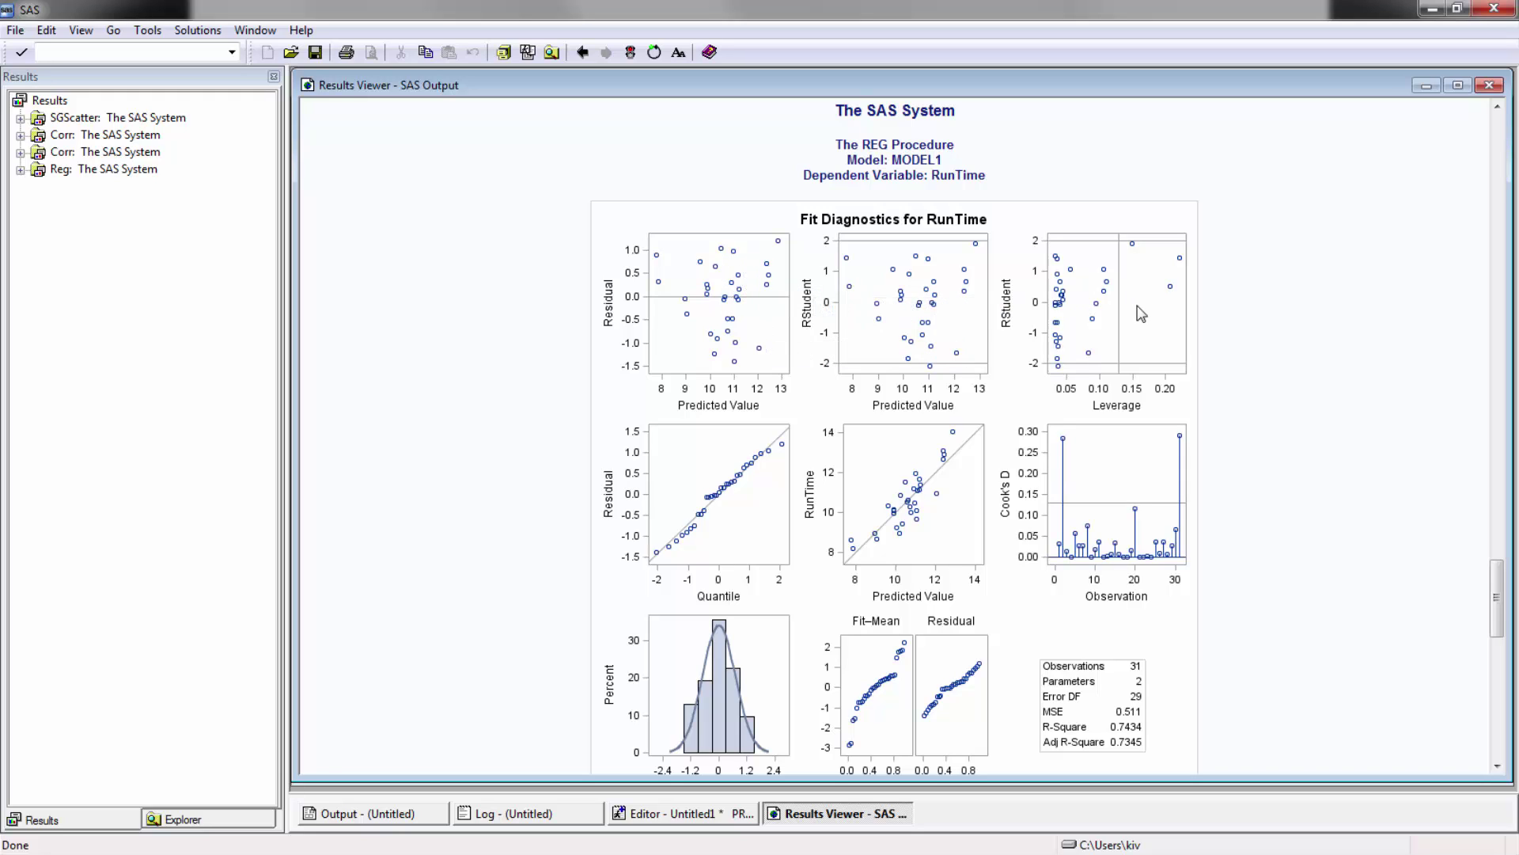
pyautogui.scroll(-3, 891, 449)
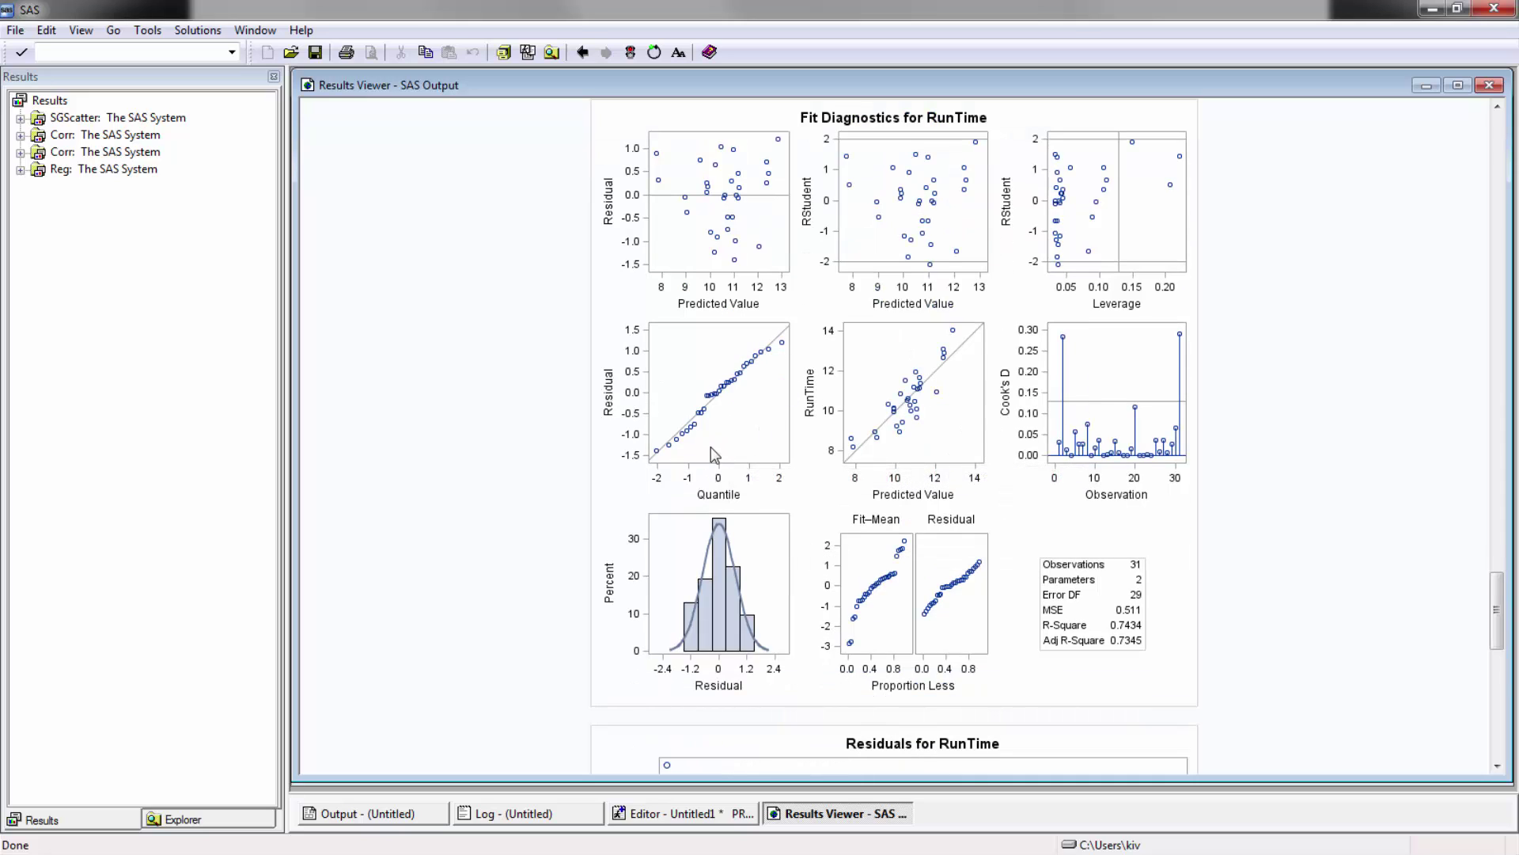
pyautogui.scroll(-3, 1098, 509)
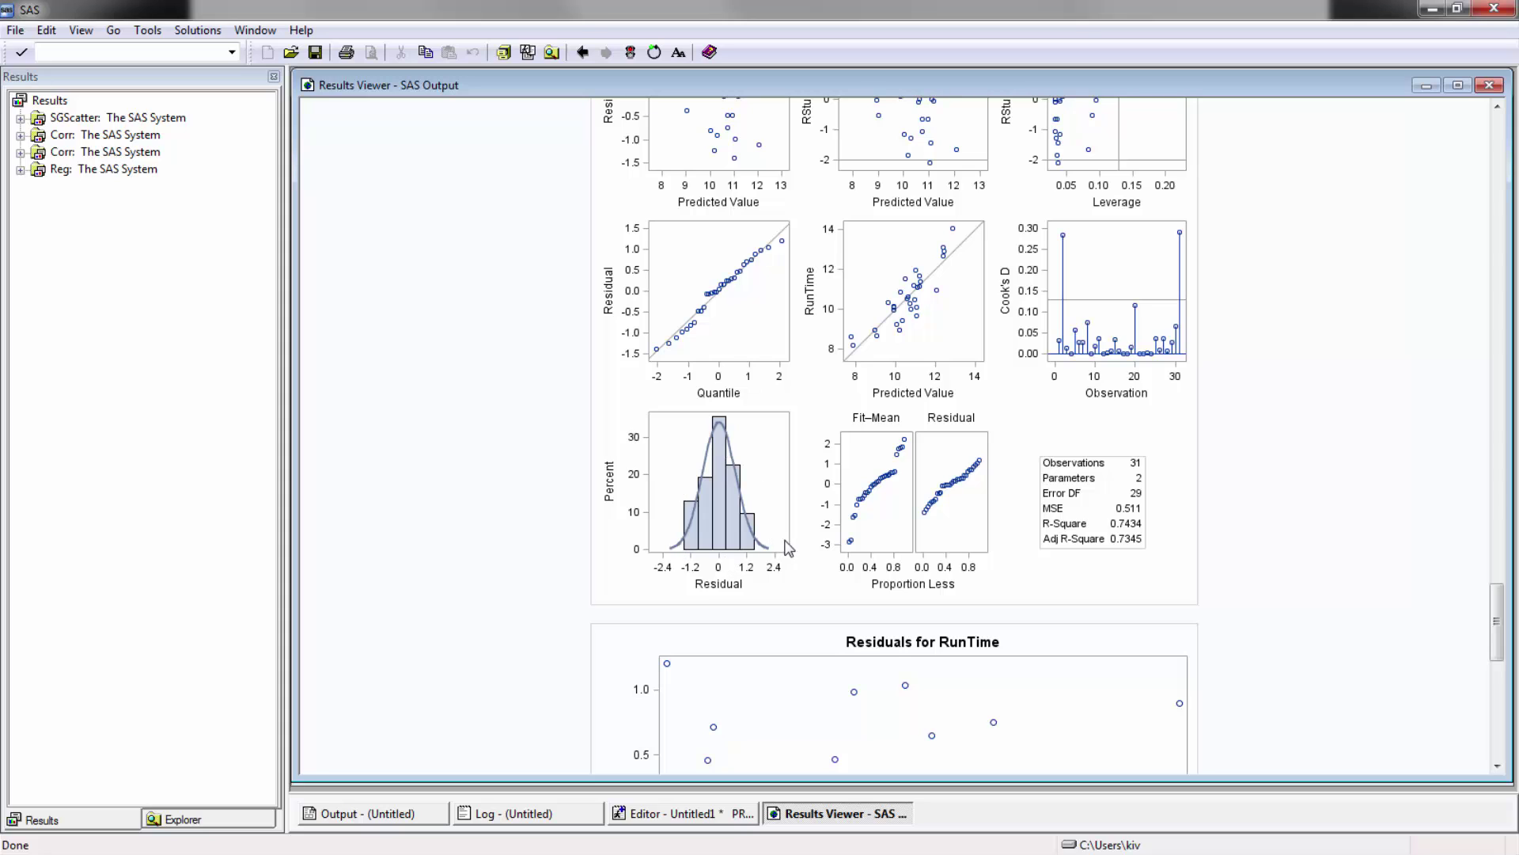
pyautogui.scroll(-6, 884, 500)
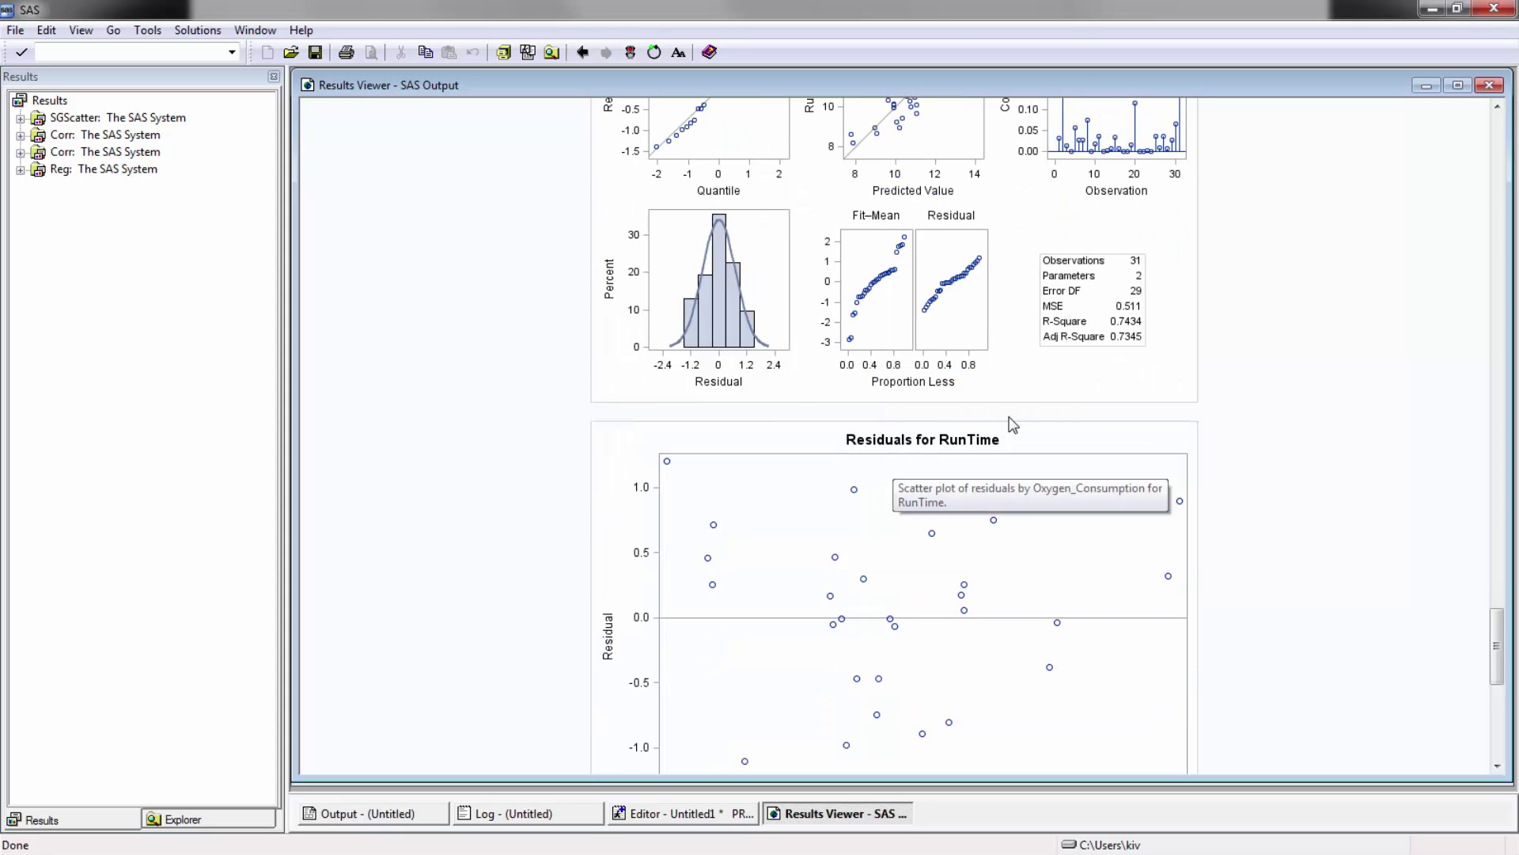
pyautogui.scroll(-9, 1011, 427)
pyautogui.scroll(-9, 1015, 433)
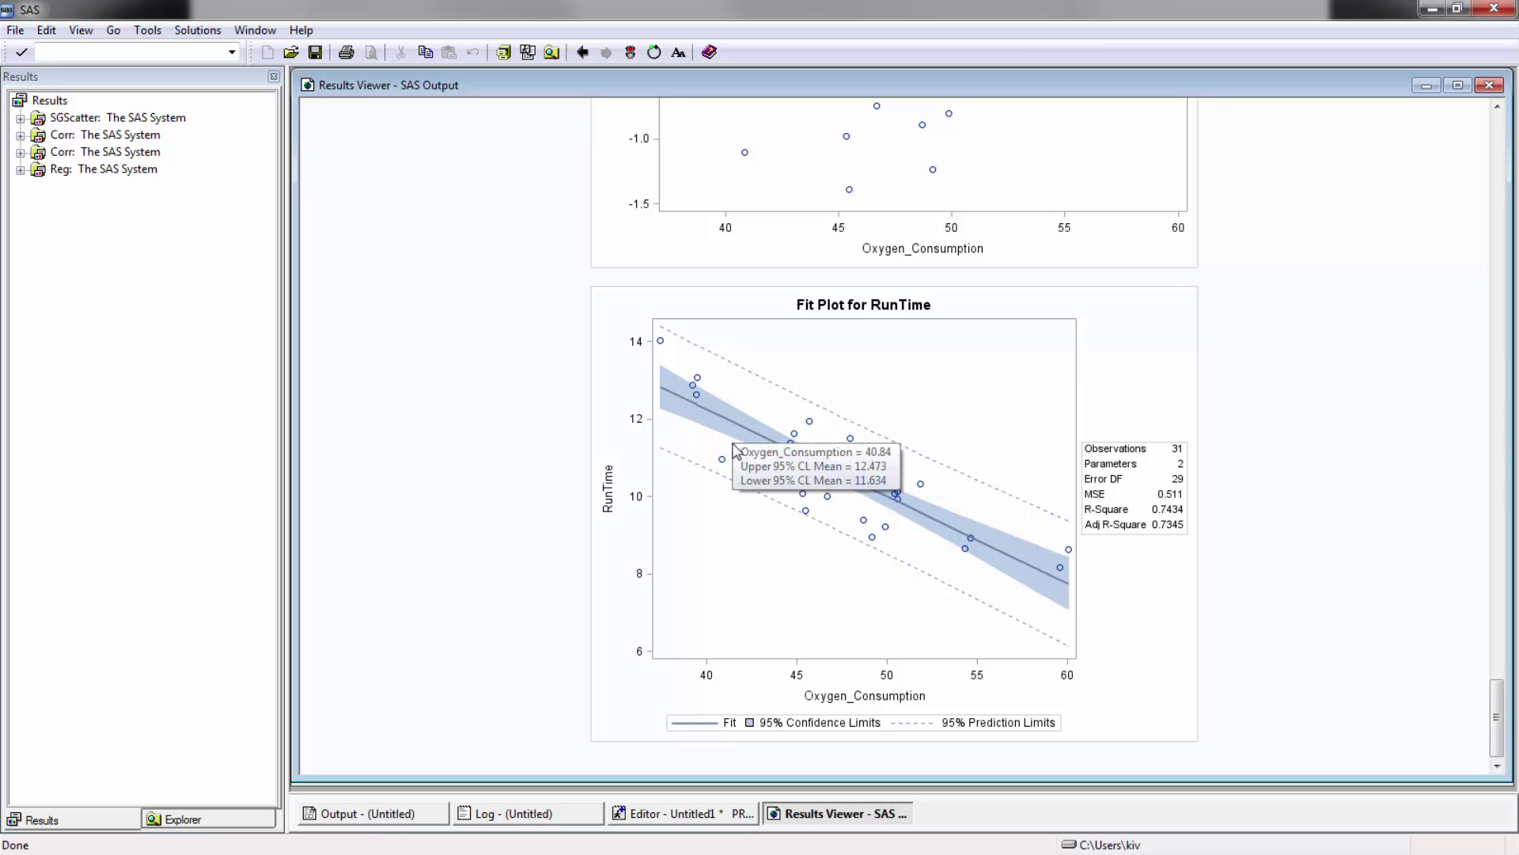
# Inspect the 95% confidence band on the RunTime-versus-Oxygen_Consumption fit plot
pyautogui.moveTo(744, 442)
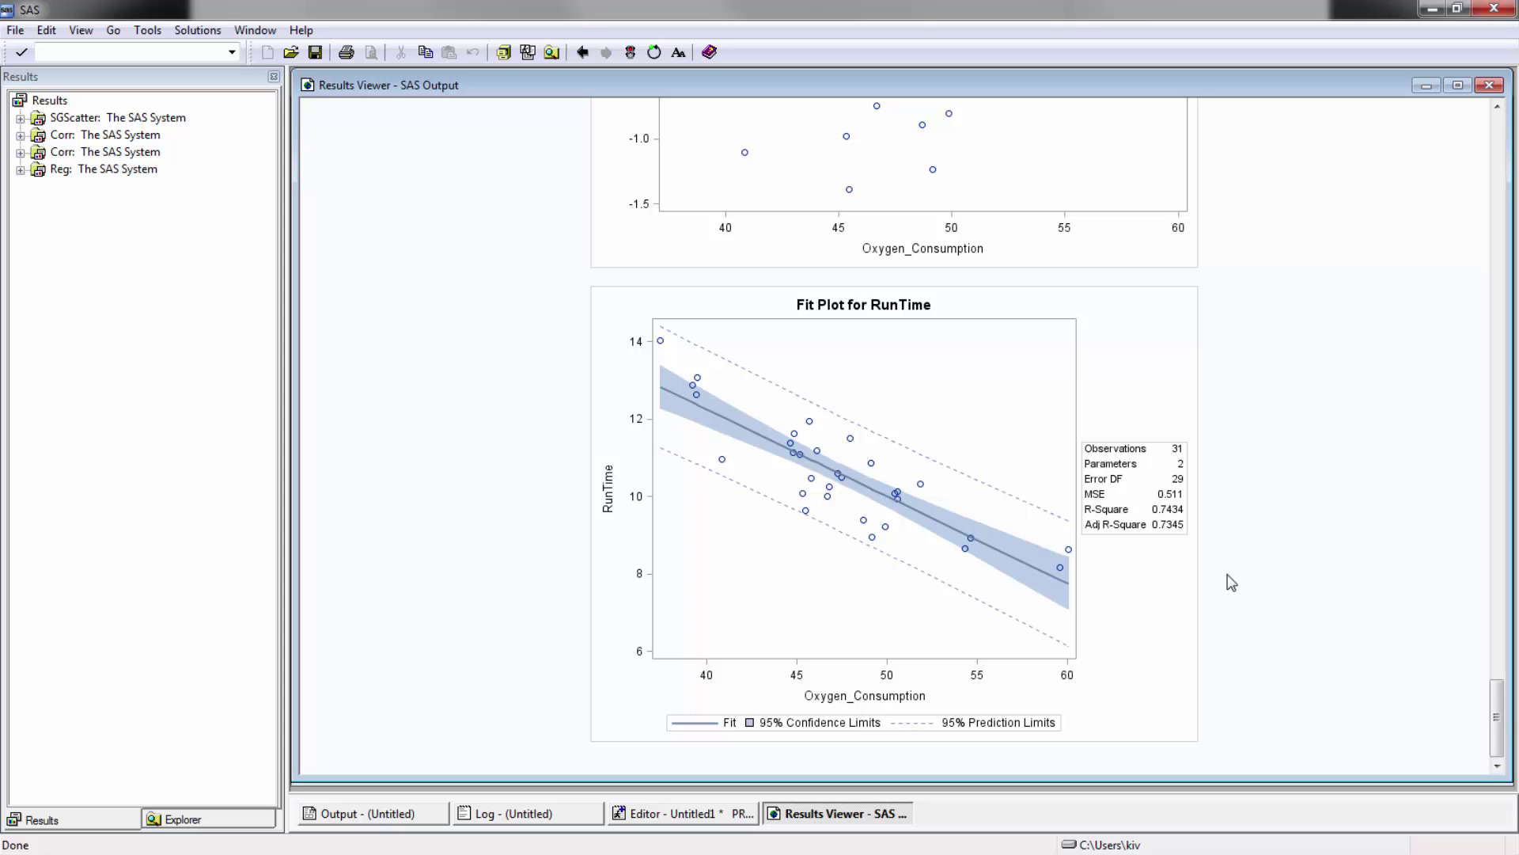
# Minimize the regression results and place the cursor at the end of the MODEL line
pyautogui.click(1426, 85)
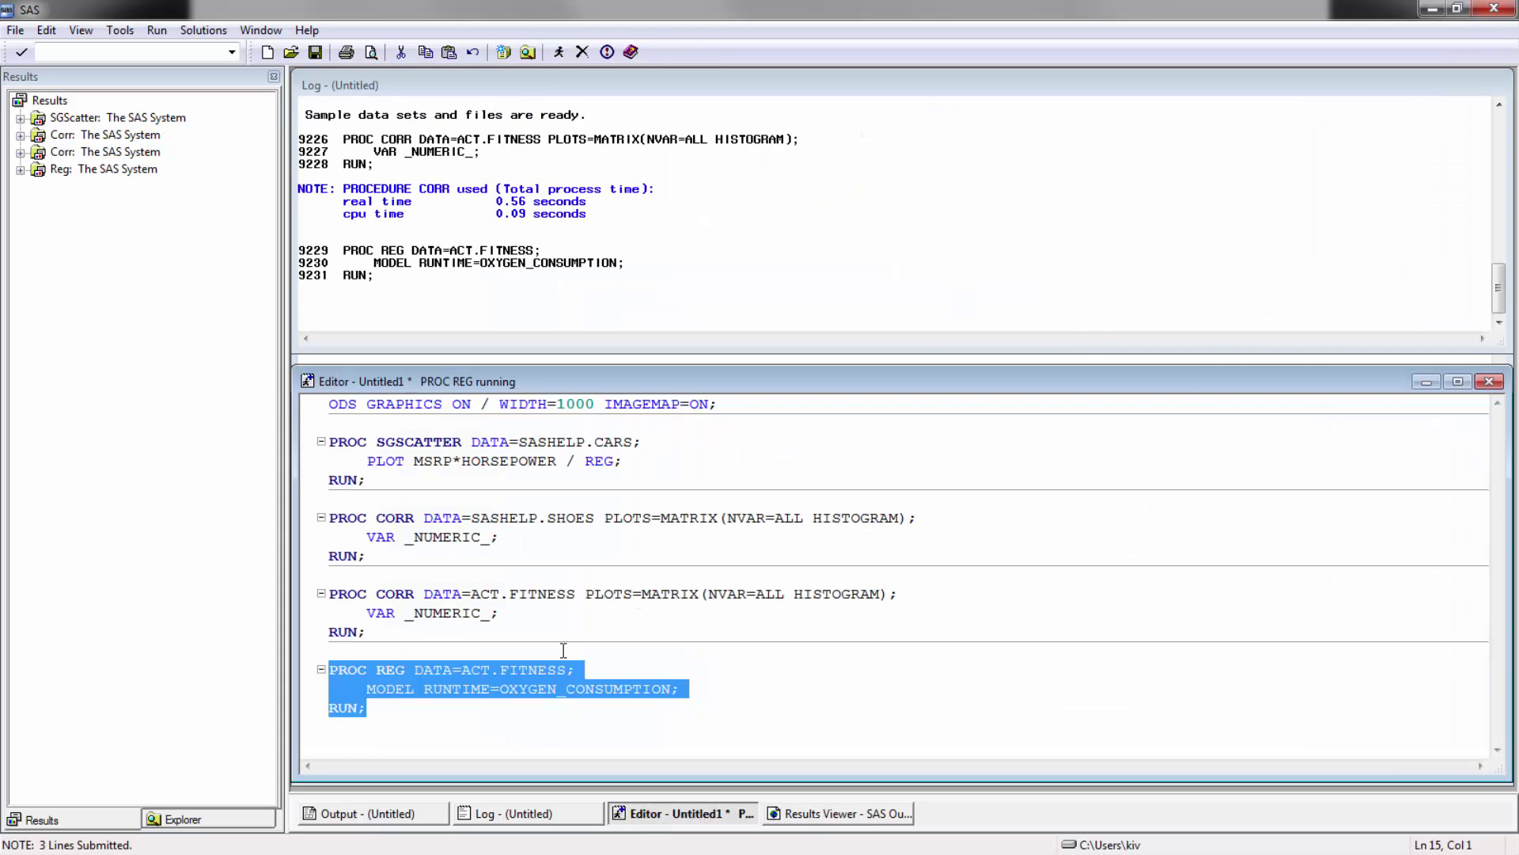
pyautogui.press('Up')
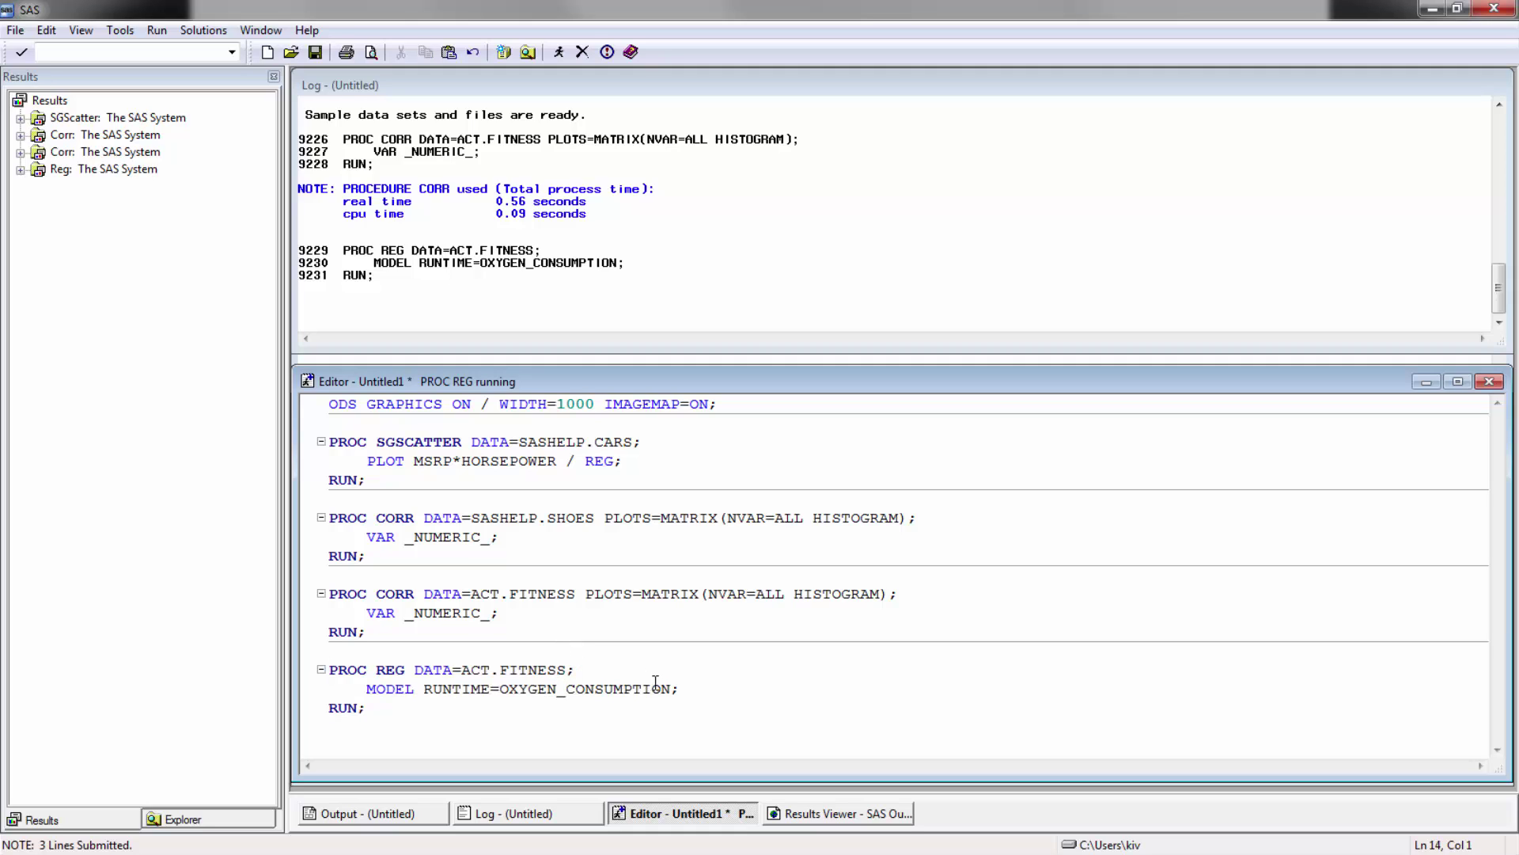
pyautogui.click(672, 687)
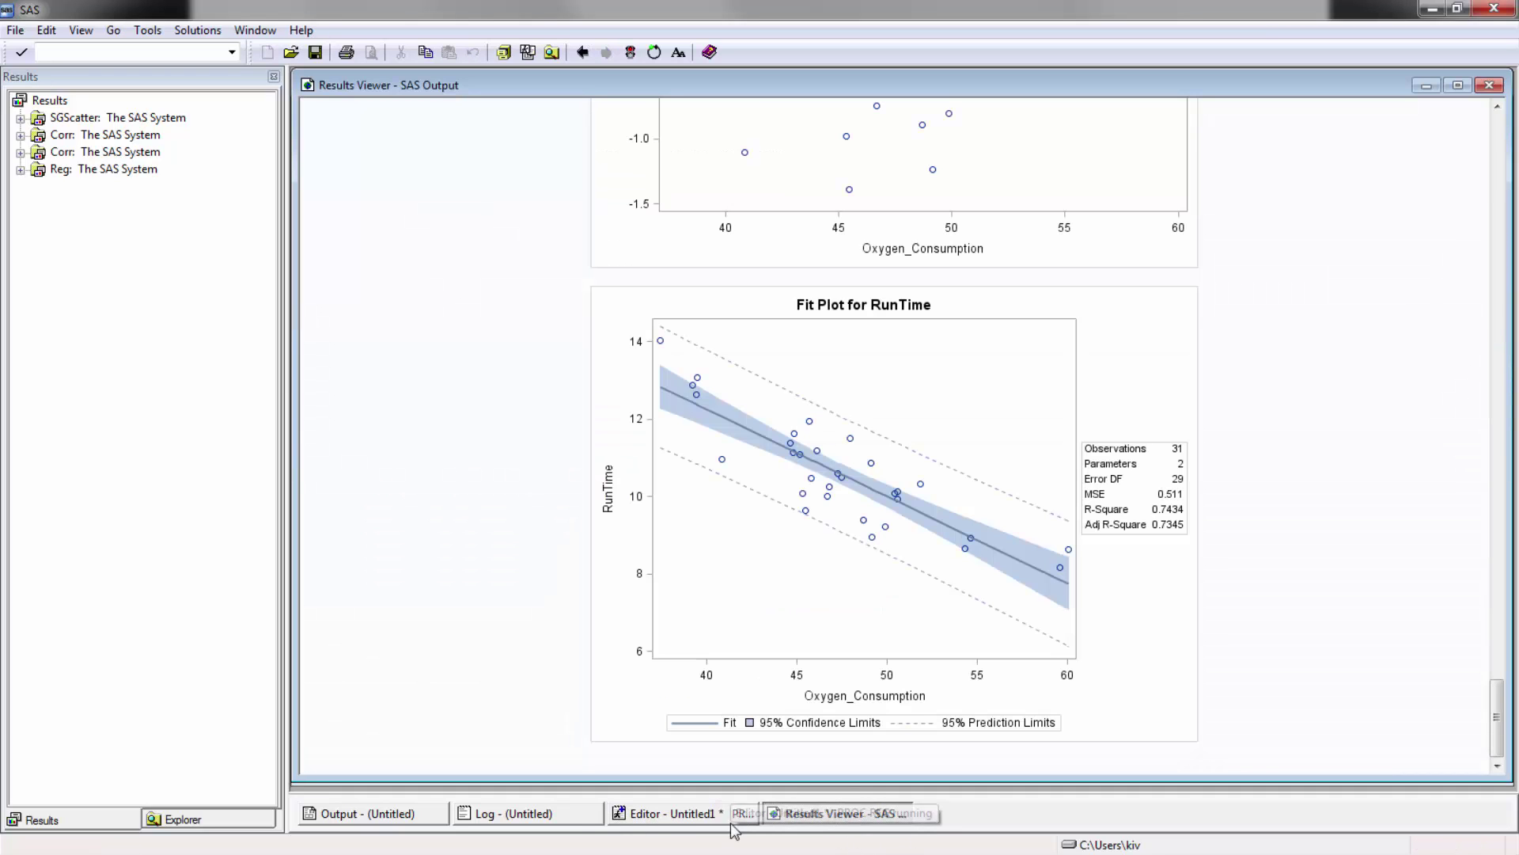
# Open the Act library's Fitness table in VIEWTABLE to check its columns
pyautogui.click(424, 814)
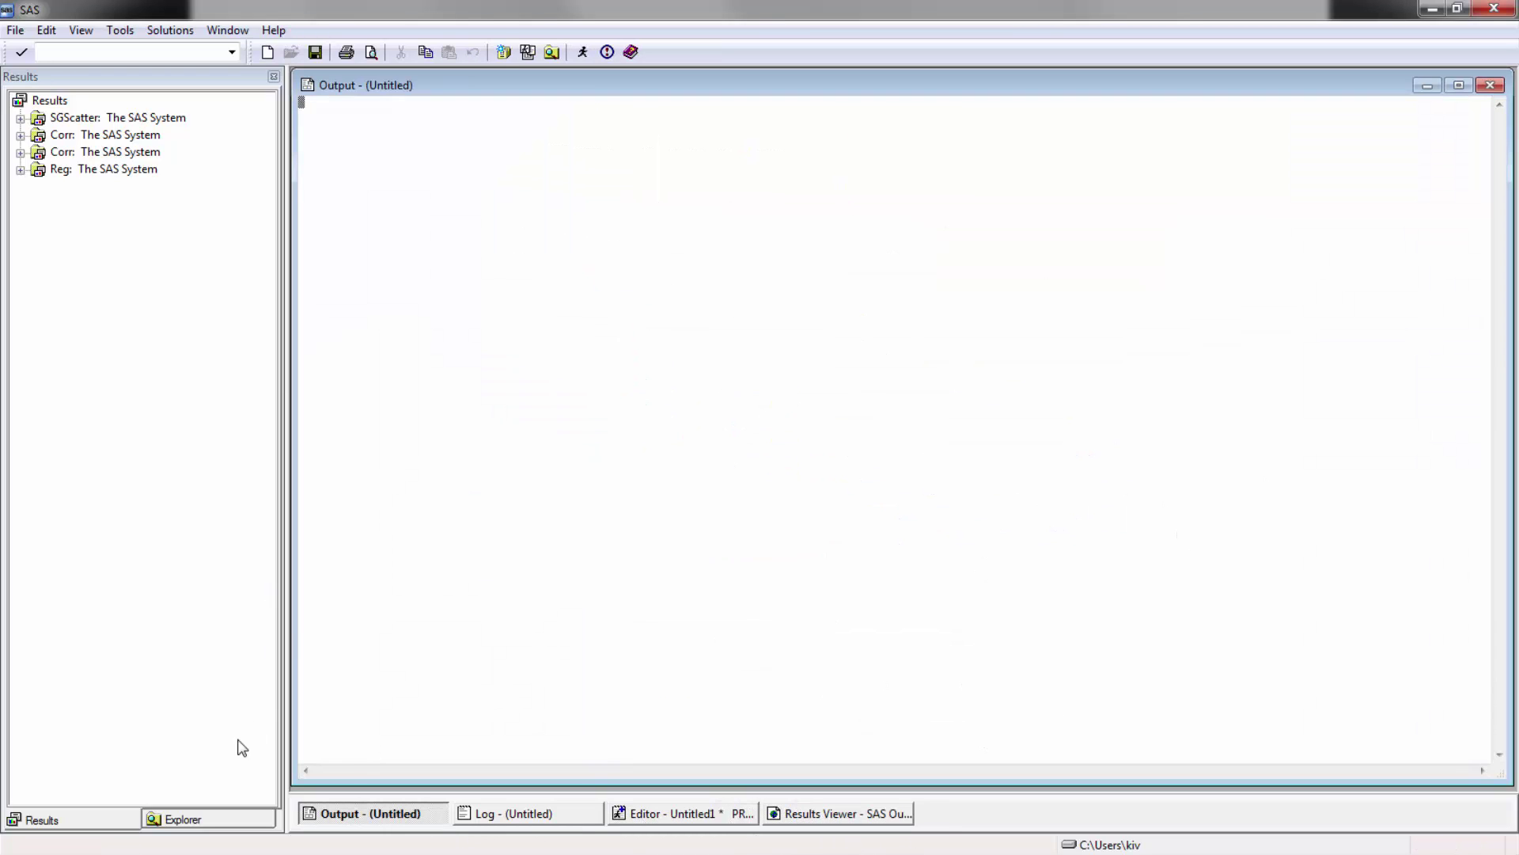
pyautogui.click(227, 813)
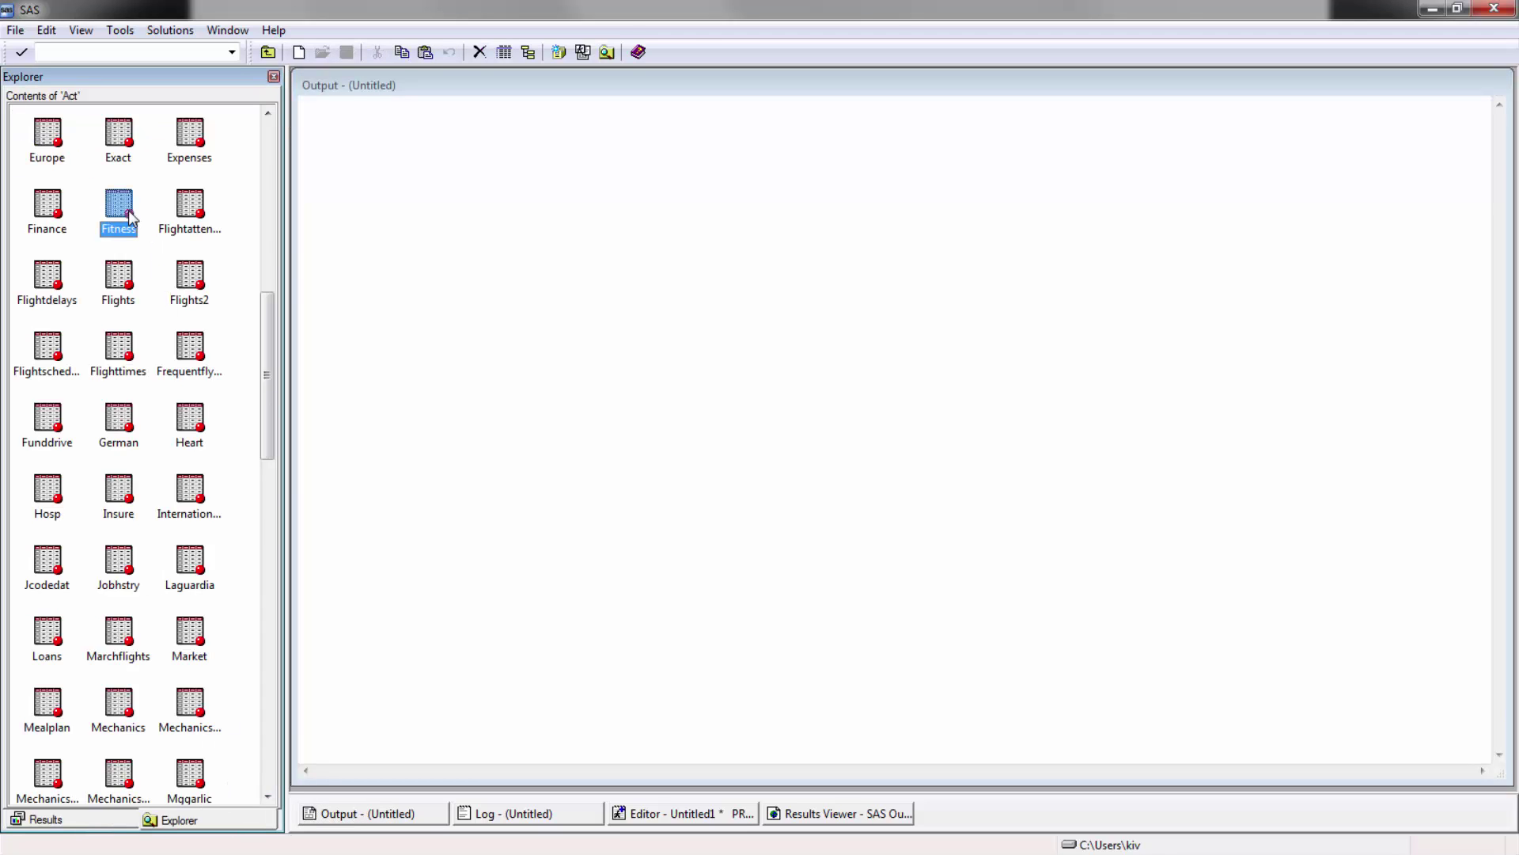
pyautogui.doubleClick(120, 204)
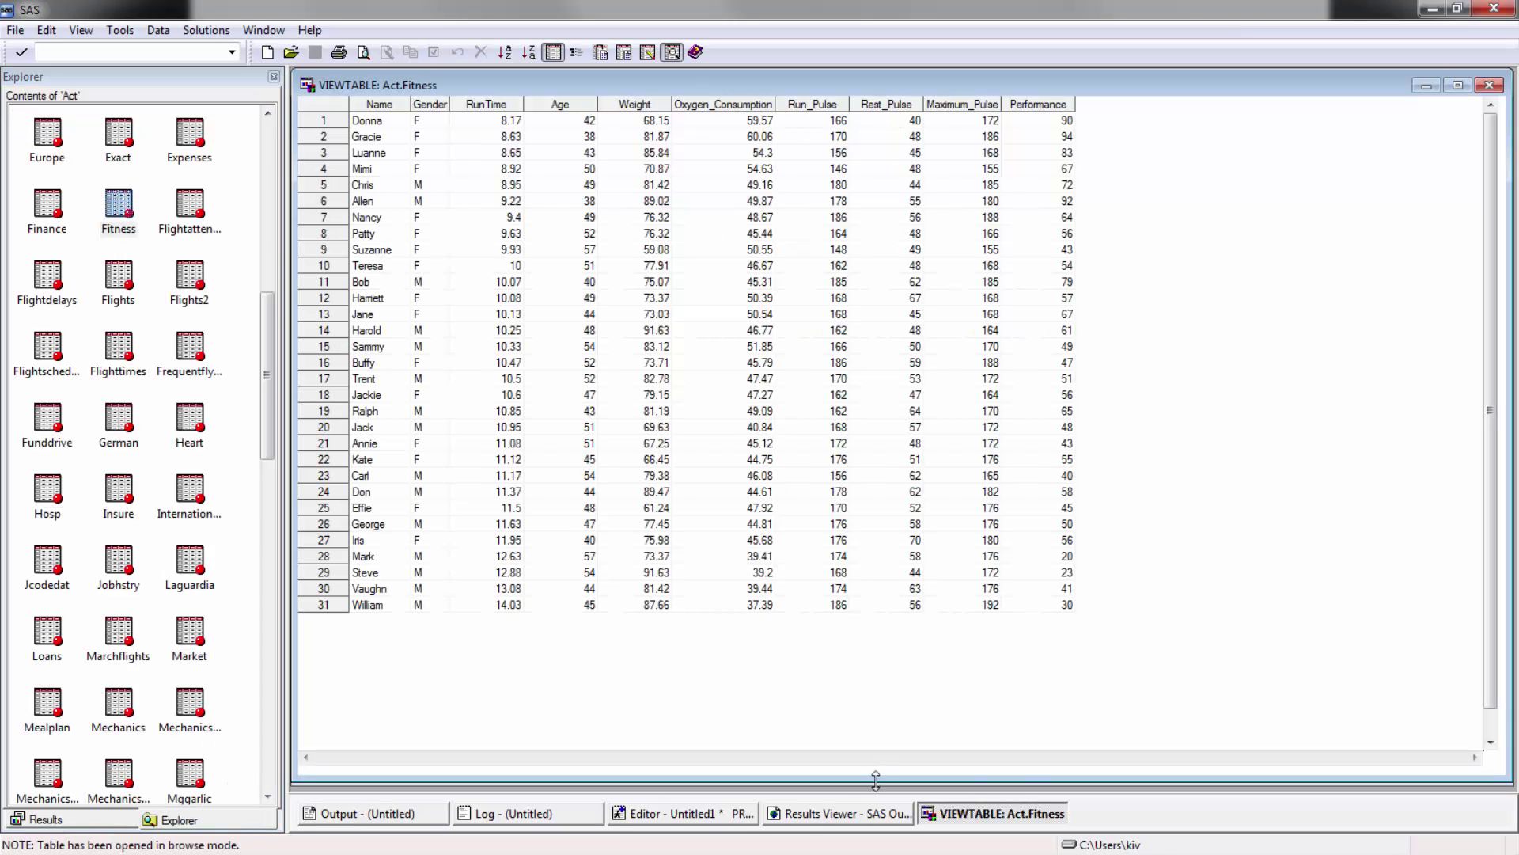
pyautogui.click(801, 815)
# Add REST_PULSE to the MODEL statement before the semicolon
pyautogui.click(722, 823)
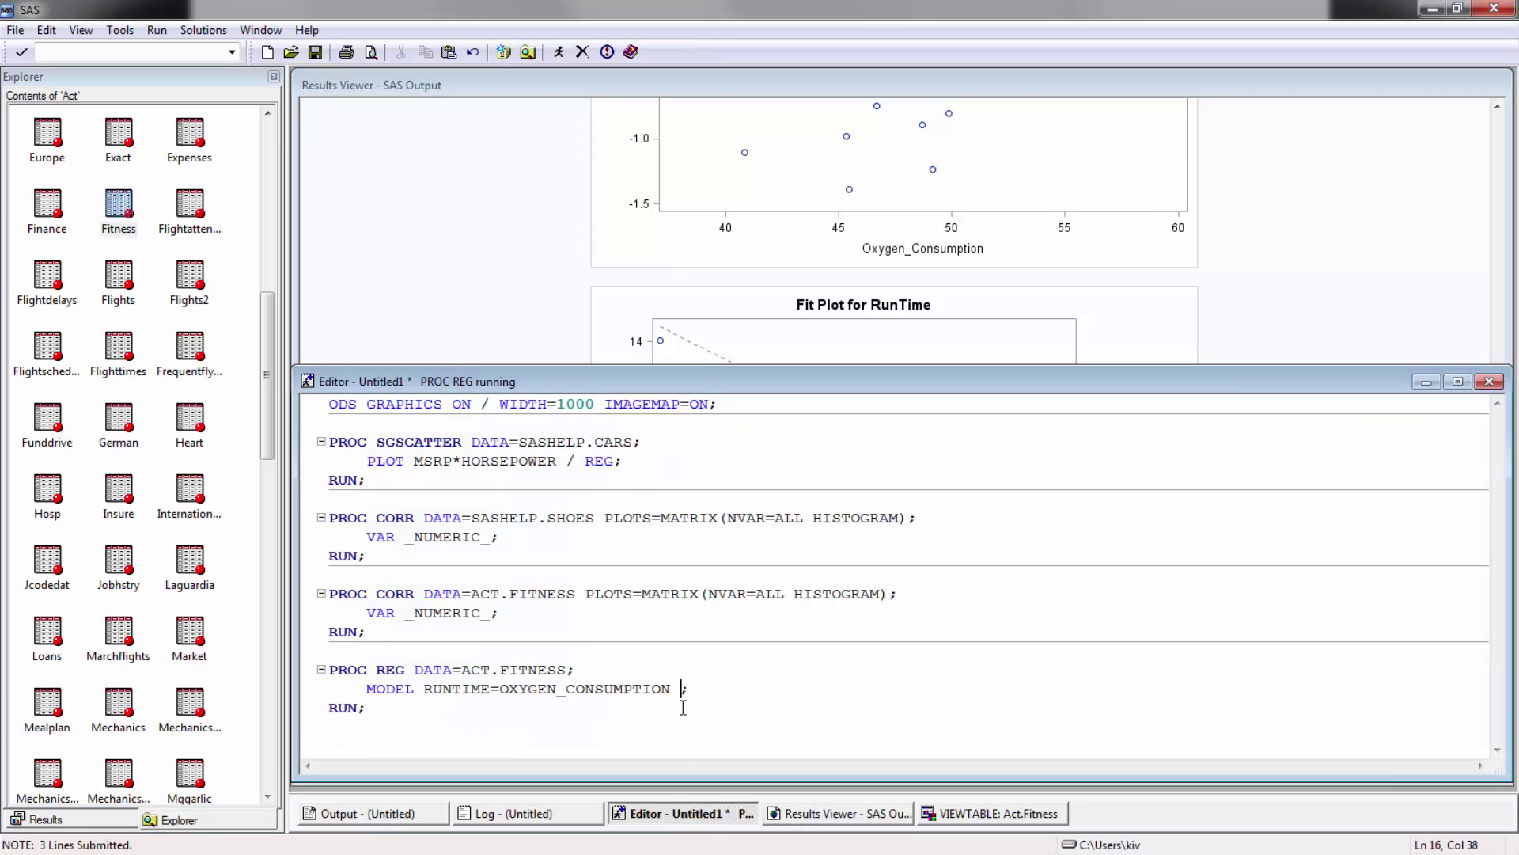
pyautogui.write('REST_PULSE')
pyautogui.press('BackSpace')
pyautogui.press('BackSpace')
pyautogui.press('BackSpace')
pyautogui.press('BackSpace')
pyautogui.write('R')
pyautogui.press('BackSpace')
pyautogui.write('ULSE')
# Rerun the revised PROC REG step, giving R-Square 0.7567 and Rest_Pulse p = 0.2248
pyautogui.moveTo(367, 708); pyautogui.dragTo(286, 669)
pyautogui.click(559, 52)
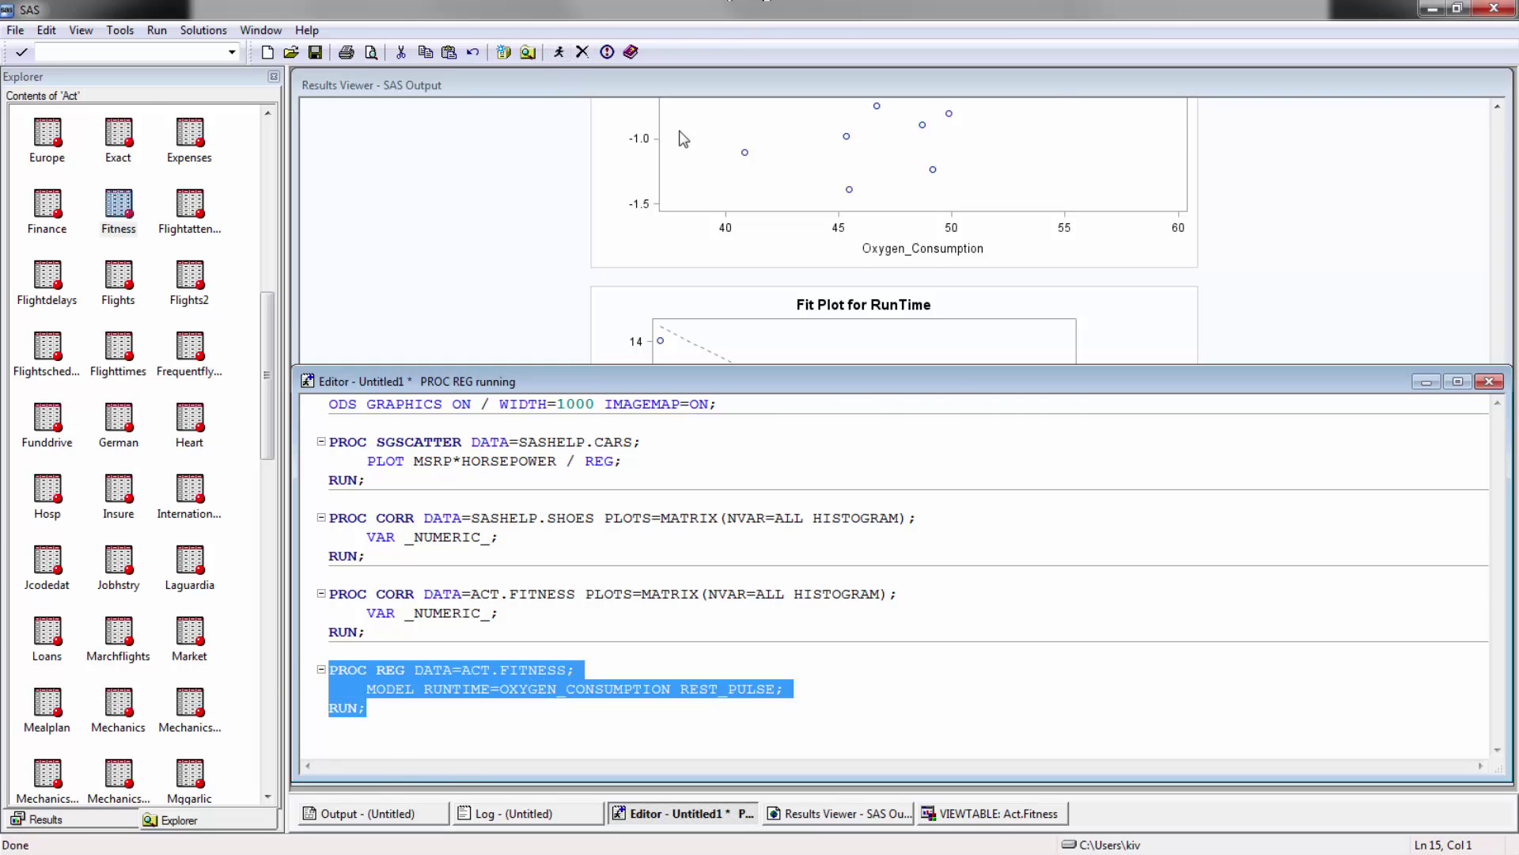
pyautogui.scroll(-2, 1277, 611)
pyautogui.scroll(12, 1276, 613)
pyautogui.scroll(2, 1276, 614)
pyautogui.scroll(-7, 1277, 614)
pyautogui.scroll(5, 1277, 613)
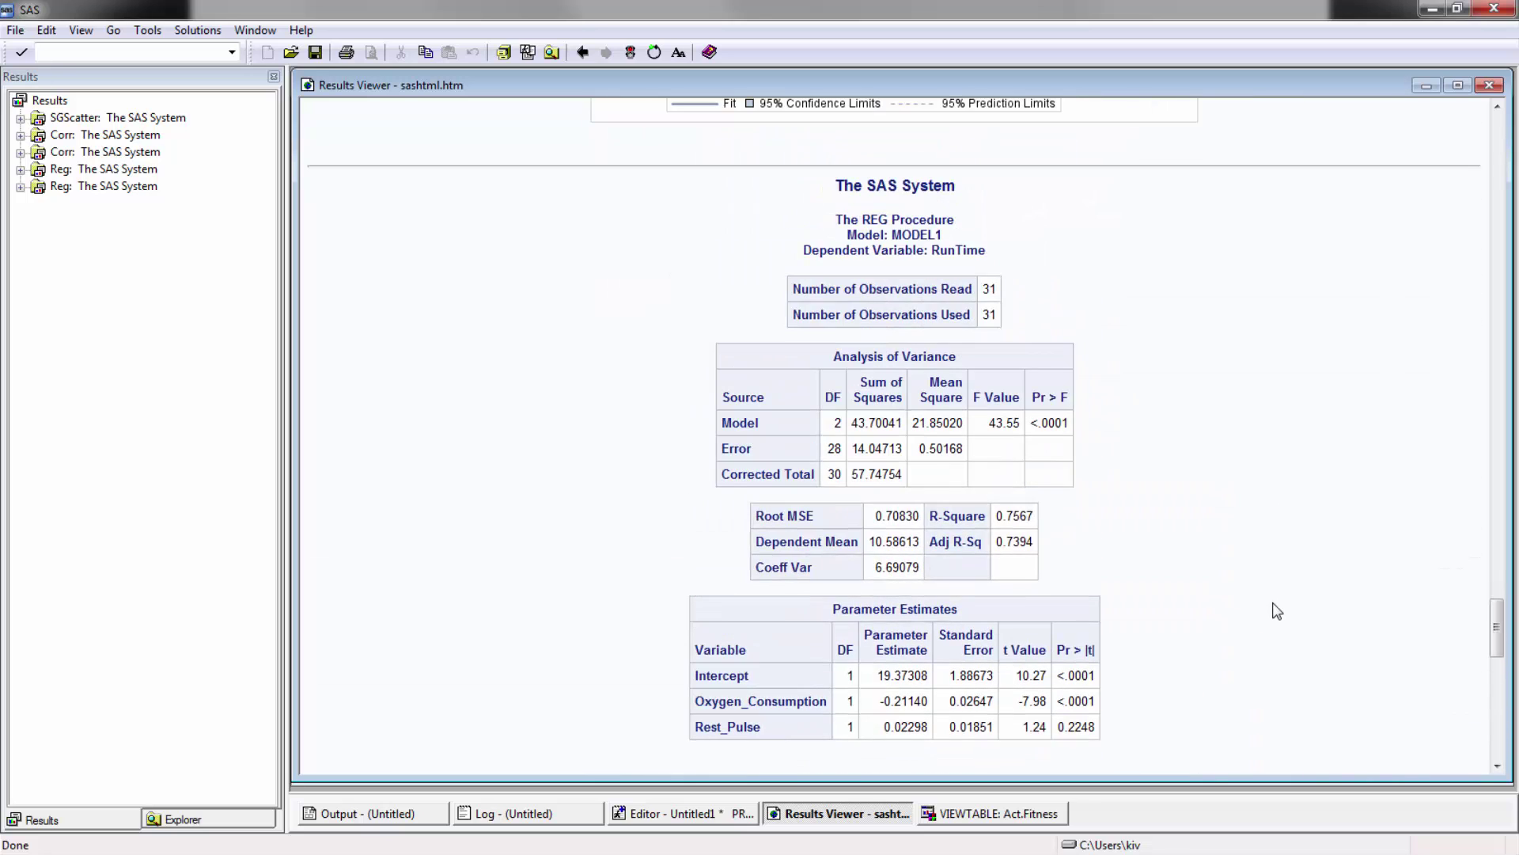